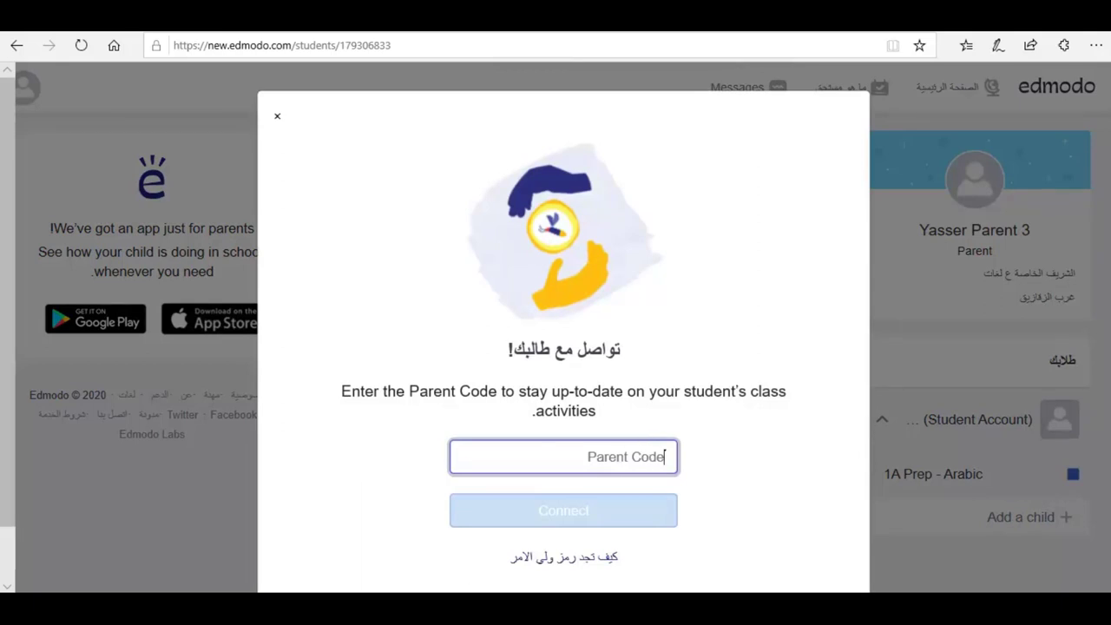
Step: Arrange the Chrome and Edge windows so both the parent code and the Parent Code dialog are visible
{"action": "mouse_move", "coordinate": [458, 607]}
{"action": "left_click", "coordinate": [458, 534]}
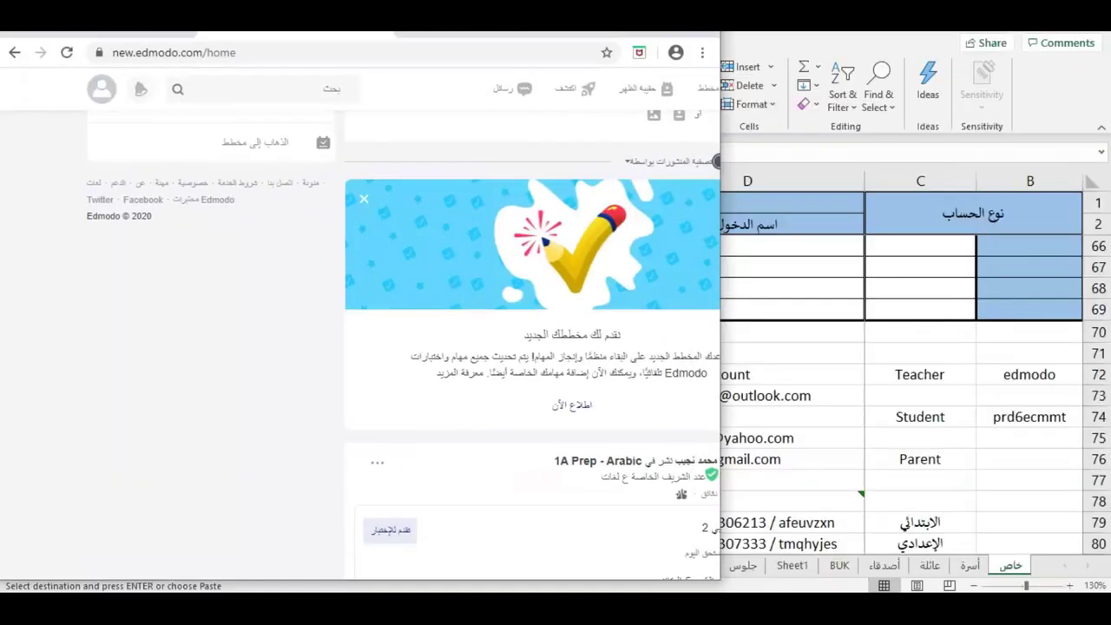
{"action": "left_click_drag", "start_coordinate": [524, 26], "coordinate": [913, 38]}
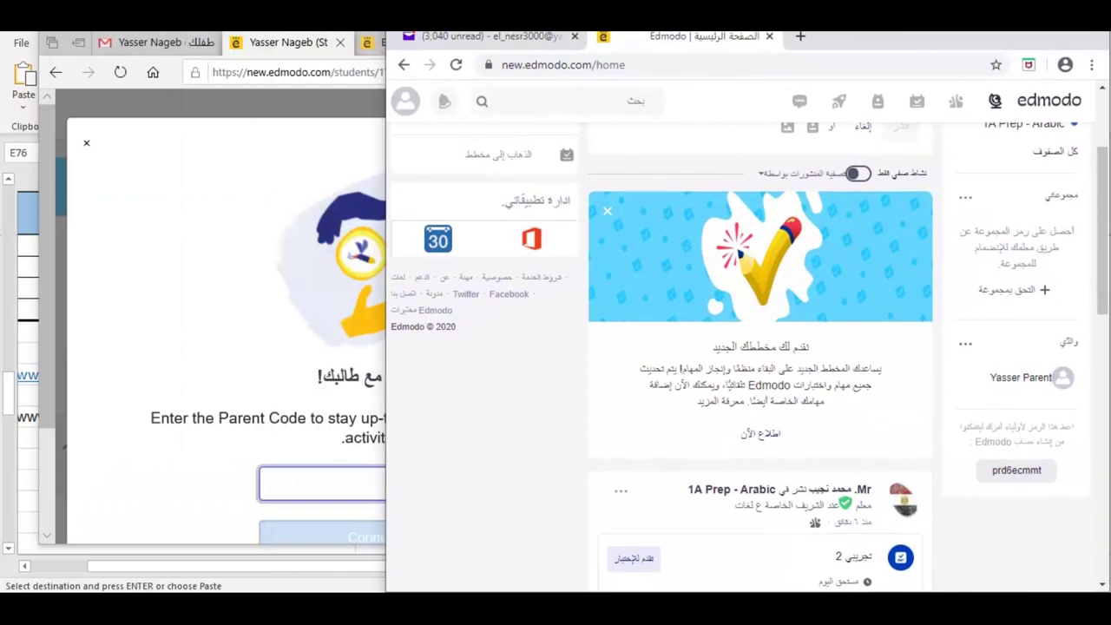
{"action": "left_click", "coordinate": [290, 44]}
{"action": "left_click_drag", "start_coordinate": [559, 39], "coordinate": [523, 13]}
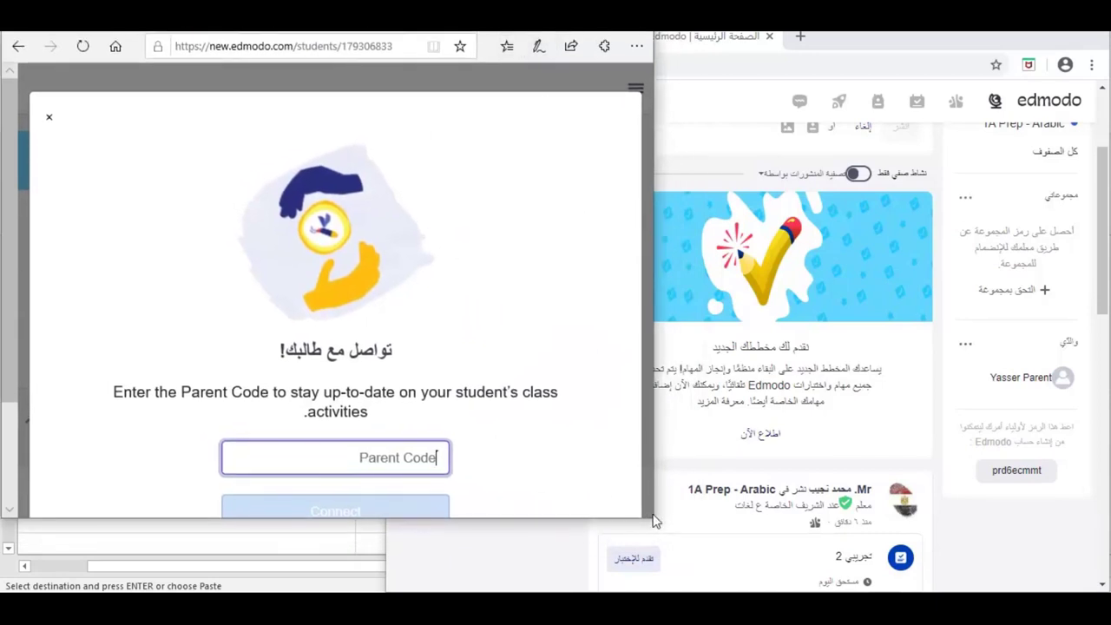
{"action": "left_click_drag", "start_coordinate": [657, 521], "coordinate": [617, 597]}
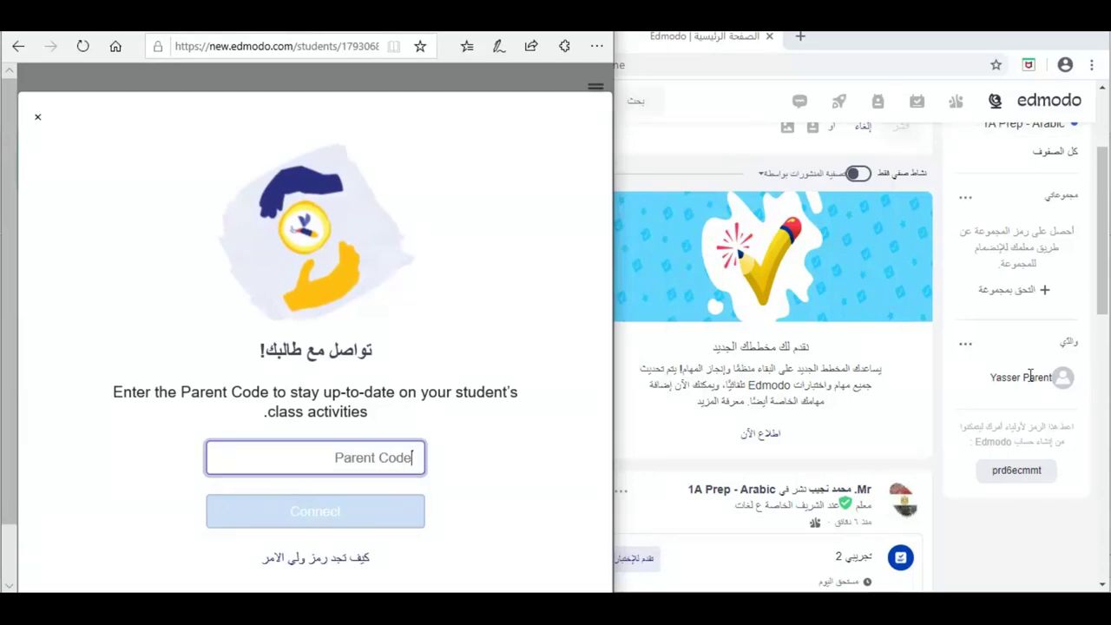
Step: Copy the student's parent code in Chrome and paste it into Edge's Parent Code field
{"action": "left_click", "coordinate": [1019, 473]}
{"action": "double_click", "coordinate": [1020, 473]}
{"action": "right_click", "coordinate": [1022, 476]}
{"action": "left_click", "coordinate": [901, 485]}
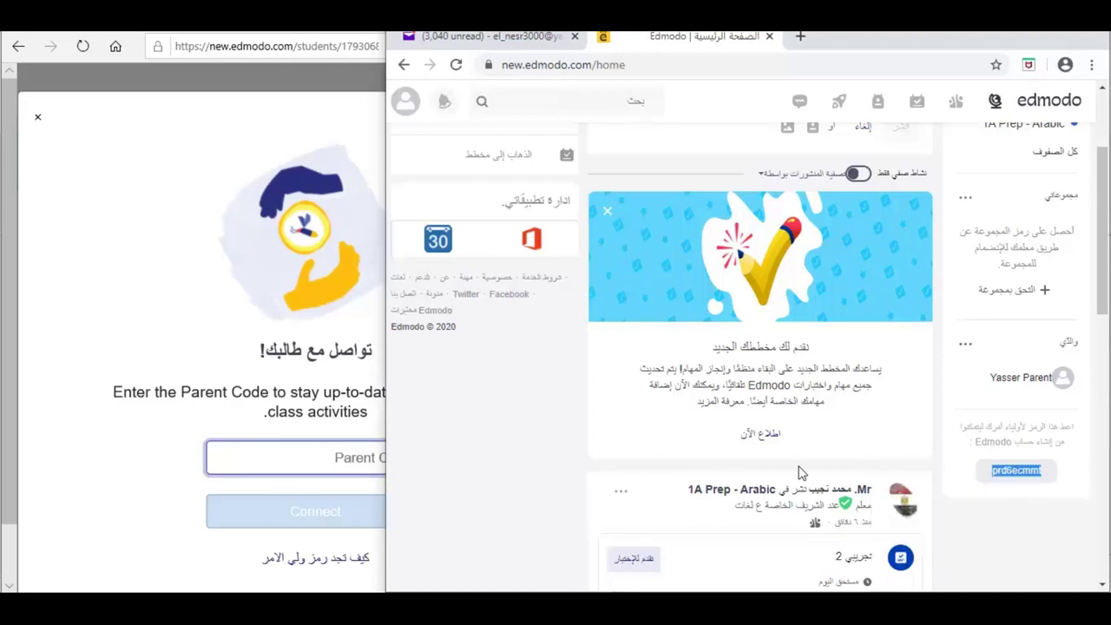
{"action": "left_click", "coordinate": [320, 460]}
{"action": "right_click", "coordinate": [320, 460]}
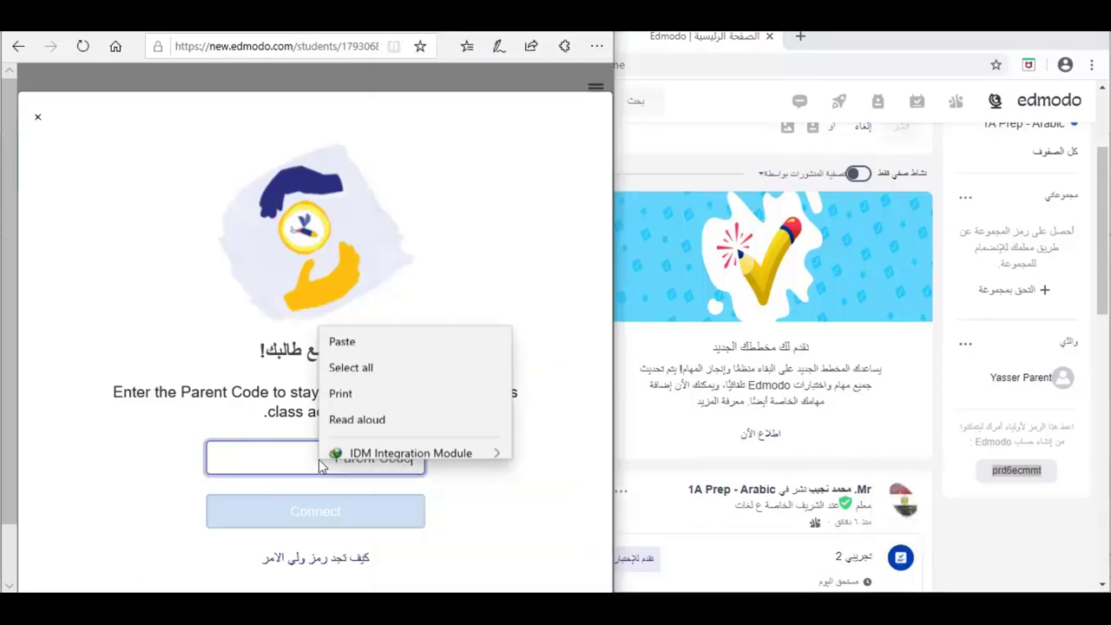
{"action": "left_click", "coordinate": [342, 331]}
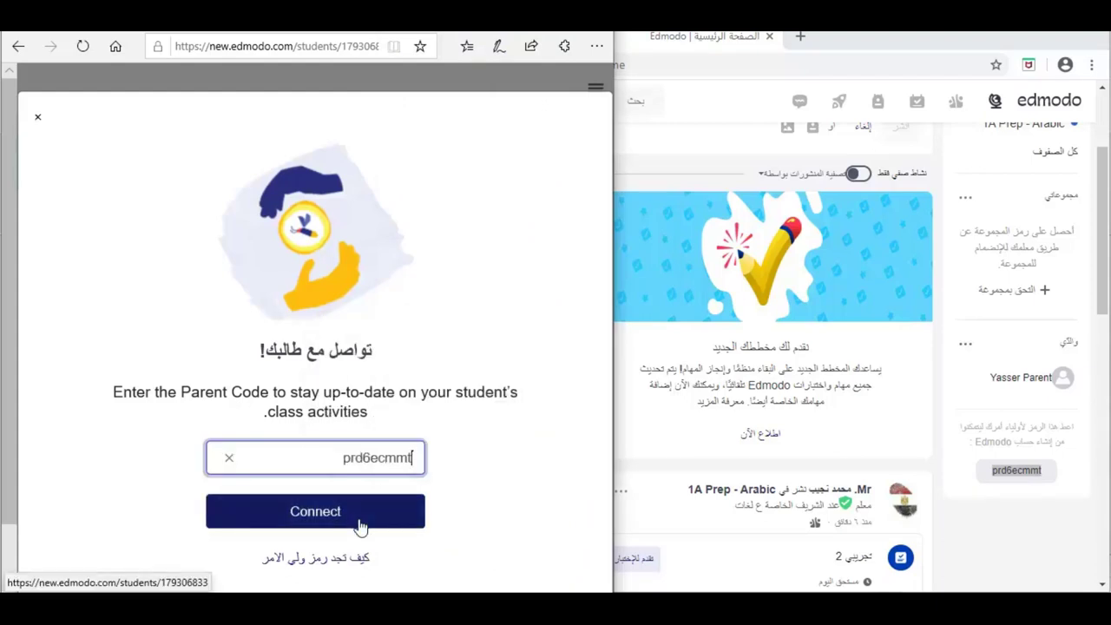
{"action": "left_click", "coordinate": [323, 563]}
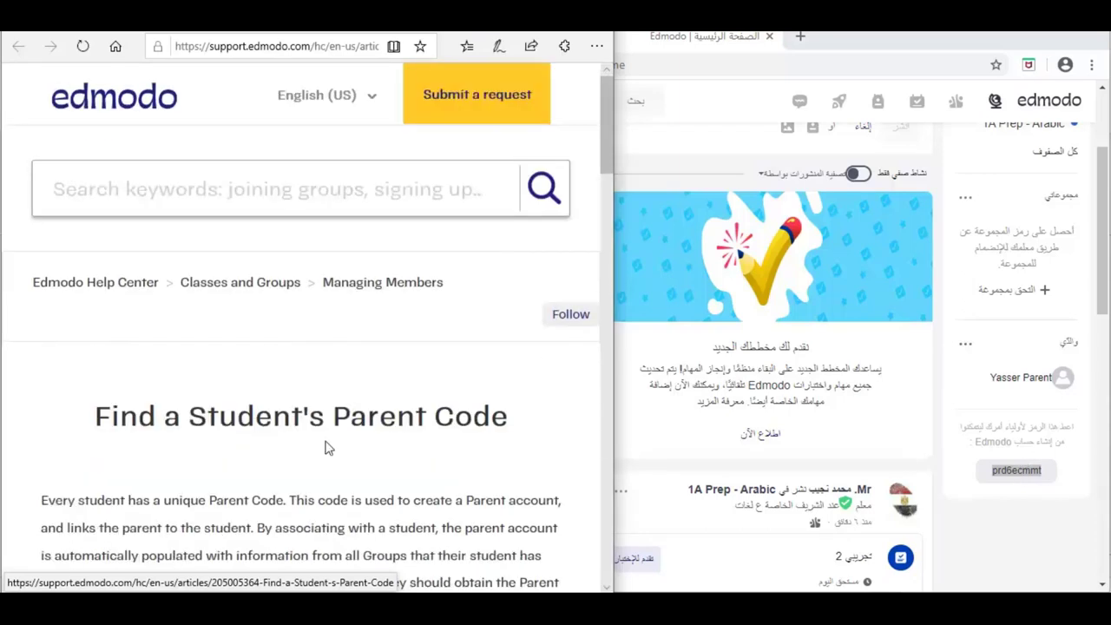
{"action": "scroll", "coordinate": [328, 444], "scroll_direction": "down", "scroll_amount": 10}
{"action": "scroll", "coordinate": [327, 441], "scroll_direction": "down", "scroll_amount": 3}
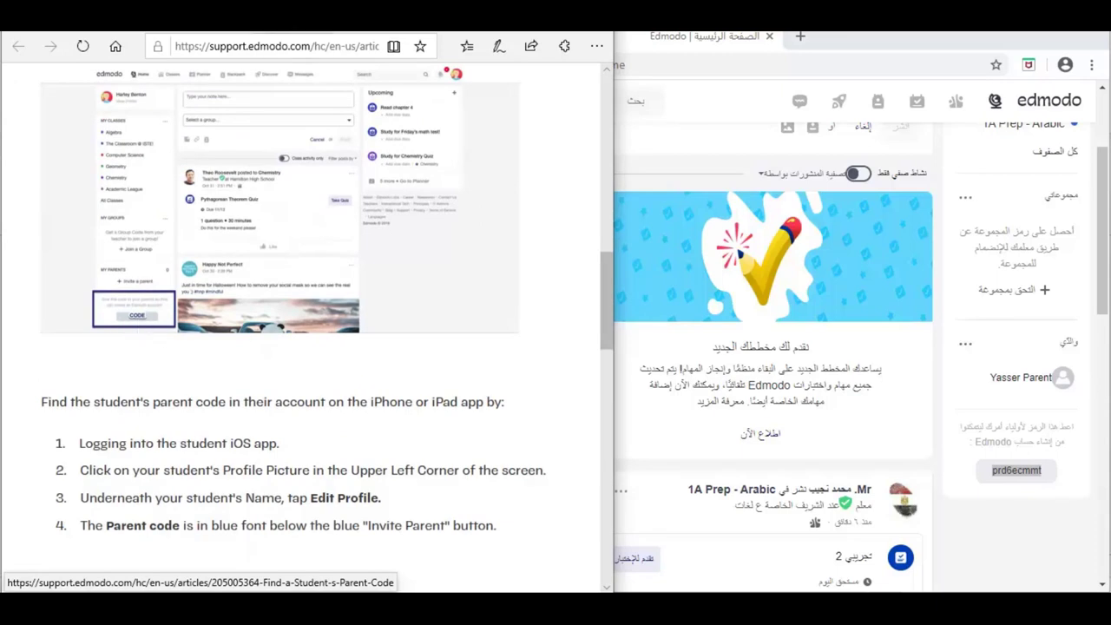
{"action": "key", "text": "ctrl+w"}
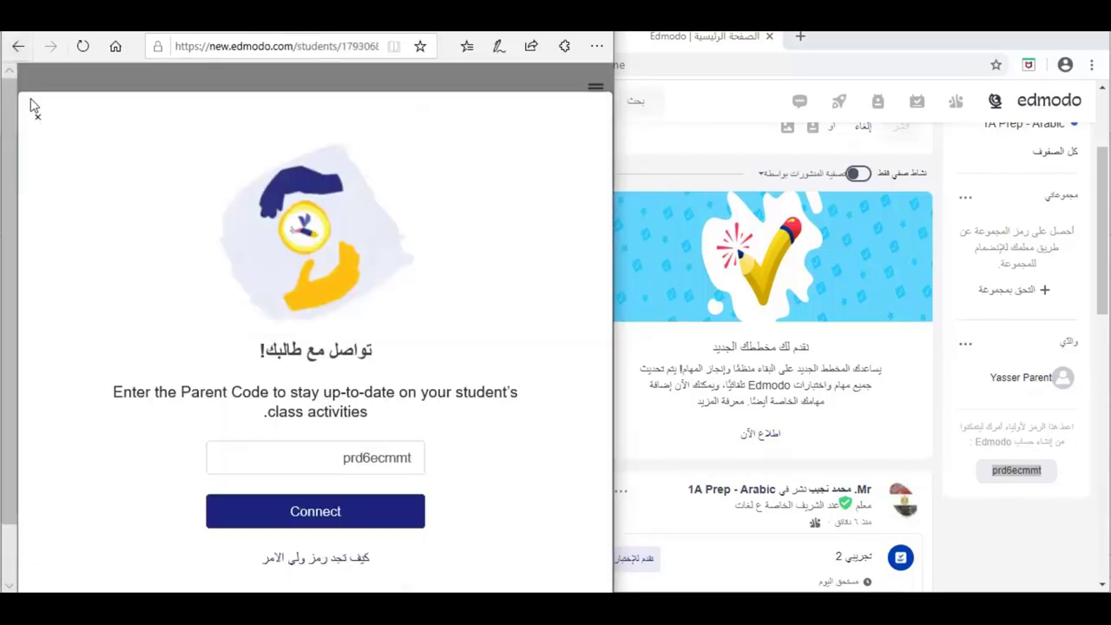
Step: Close the Parent Code dialog, maximize Edge, and switch Edmodo's language to English (US)
{"action": "left_click", "coordinate": [39, 123]}
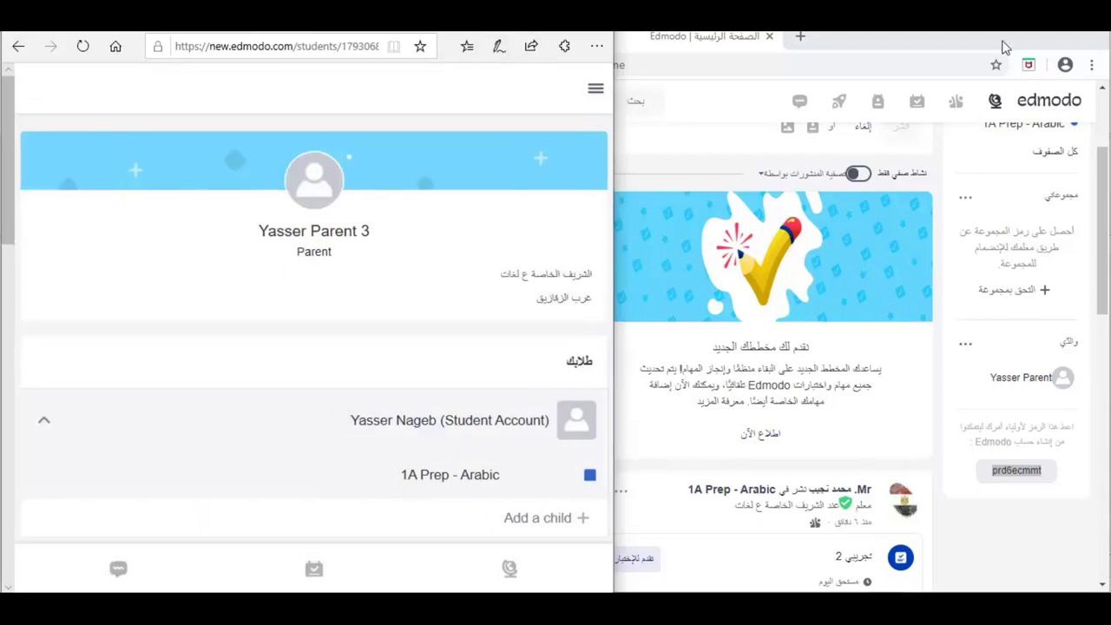
{"action": "double_click", "coordinate": [577, 35]}
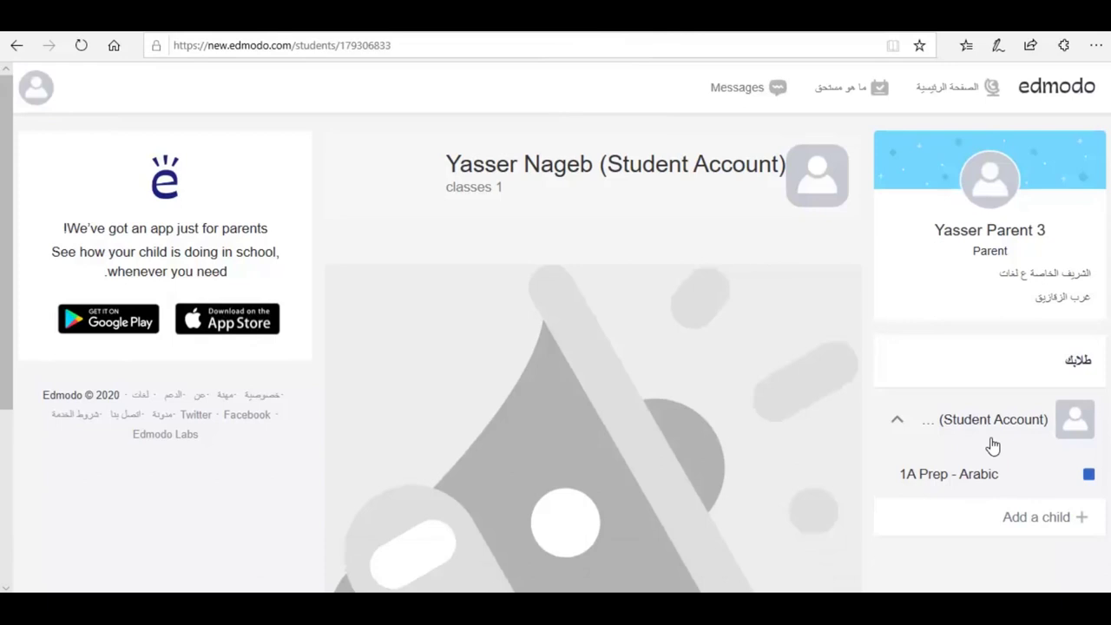
{"action": "left_click", "coordinate": [39, 90]}
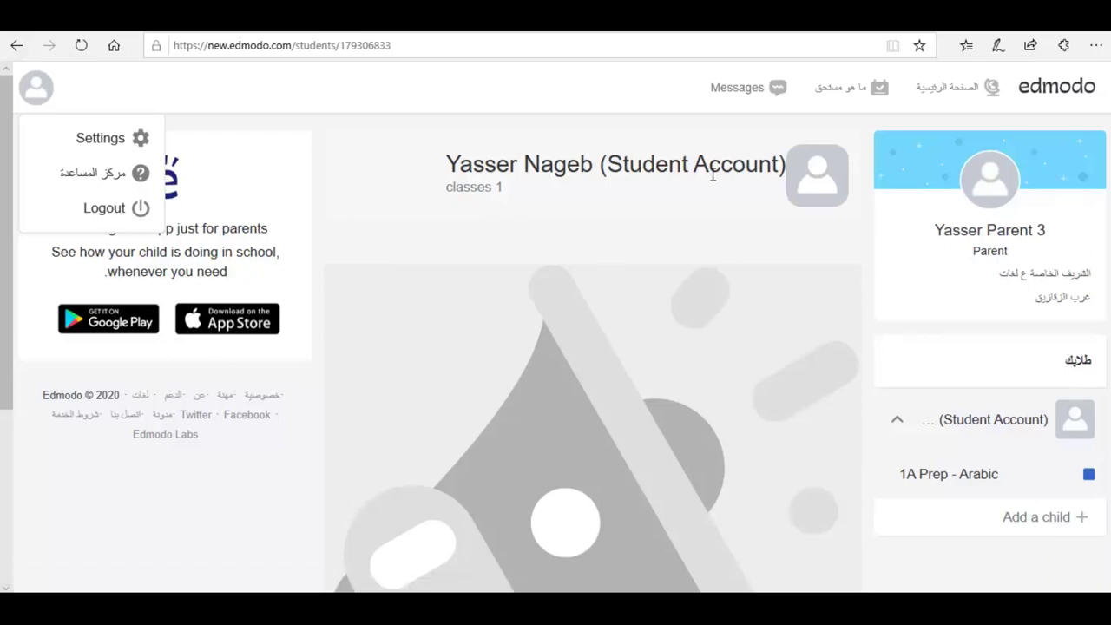
{"action": "left_click", "coordinate": [137, 405]}
{"action": "left_click", "coordinate": [208, 252]}
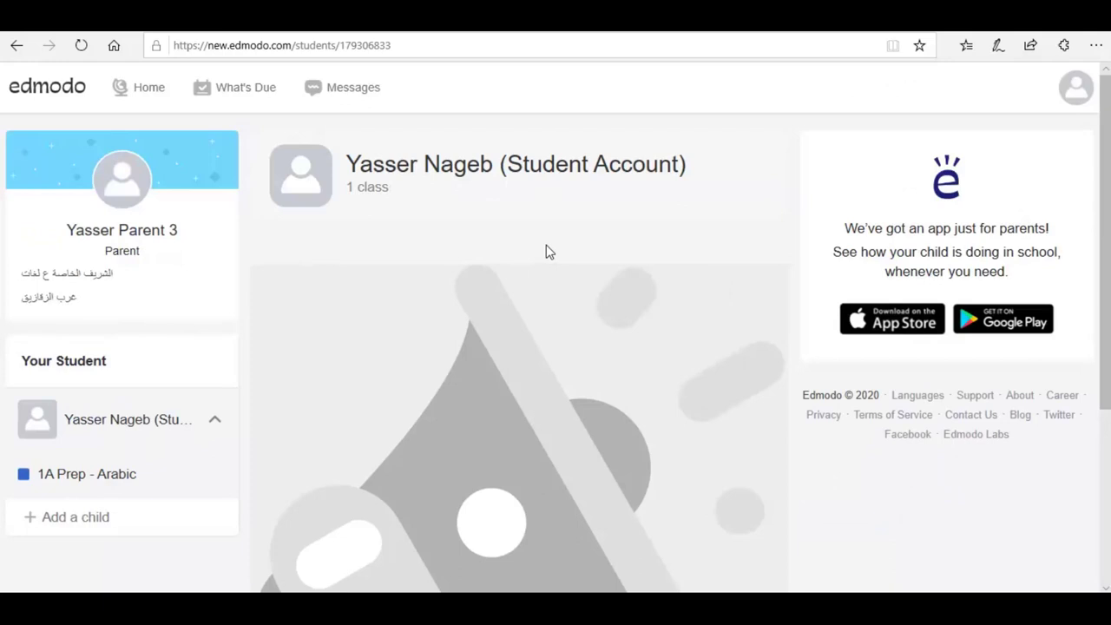
{"action": "left_click", "coordinate": [1070, 94]}
Step: In account settings, set the Timezone to Eastern European Time (GMT+2:00)
{"action": "left_click", "coordinate": [1022, 136]}
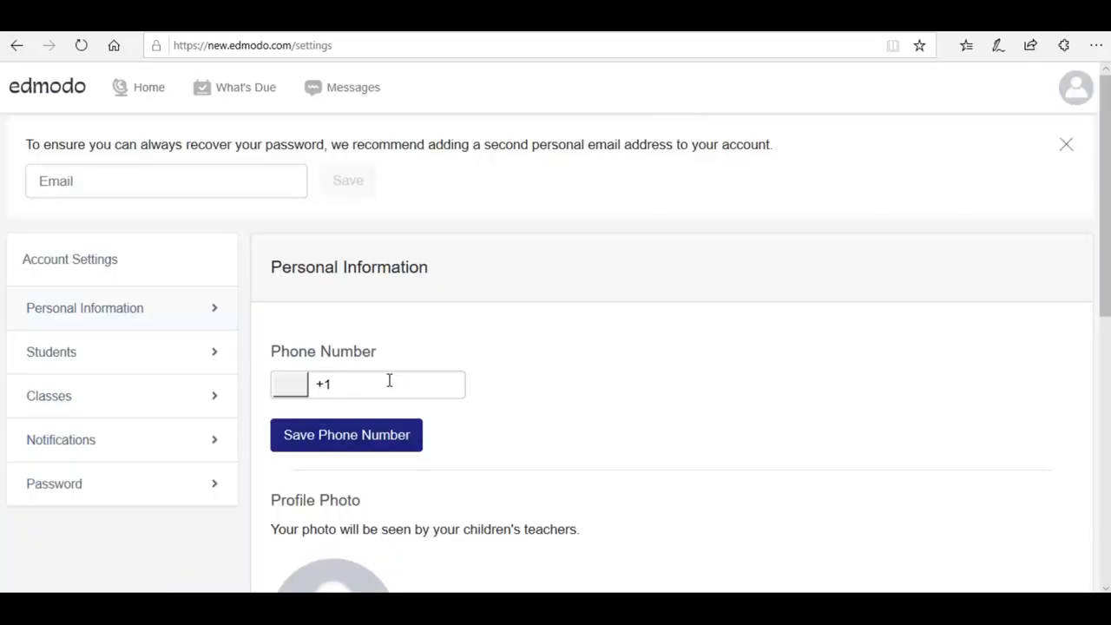
{"action": "left_click", "coordinate": [389, 380]}
{"action": "scroll", "coordinate": [388, 380], "scroll_direction": "down", "scroll_amount": 1}
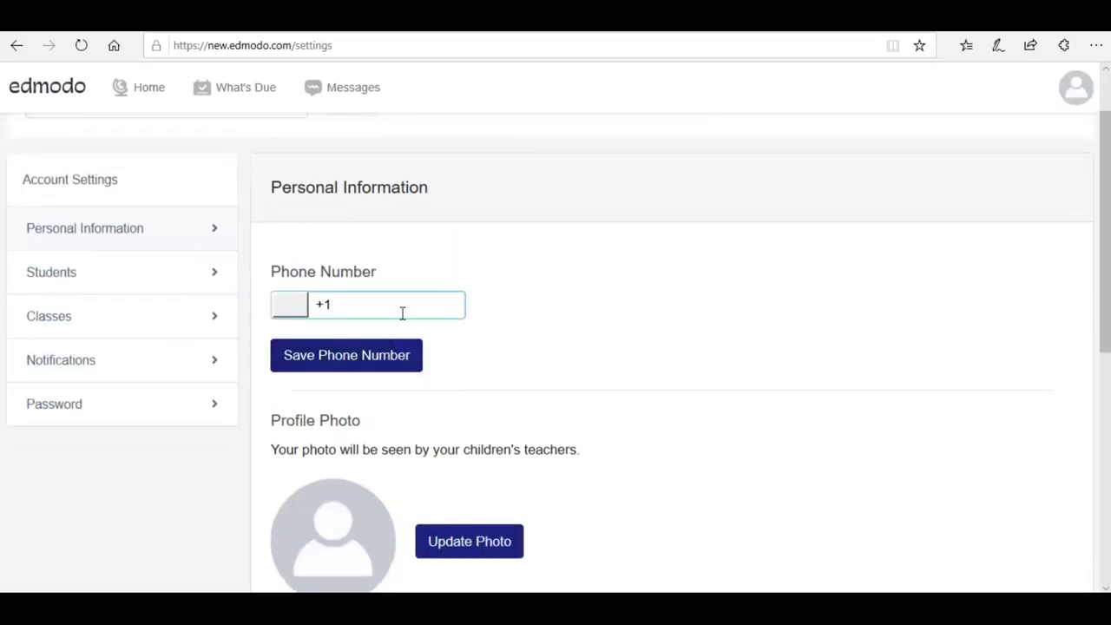
{"action": "scroll", "coordinate": [402, 312], "scroll_direction": "down", "scroll_amount": 3}
{"action": "scroll", "coordinate": [448, 328], "scroll_direction": "down", "scroll_amount": 2}
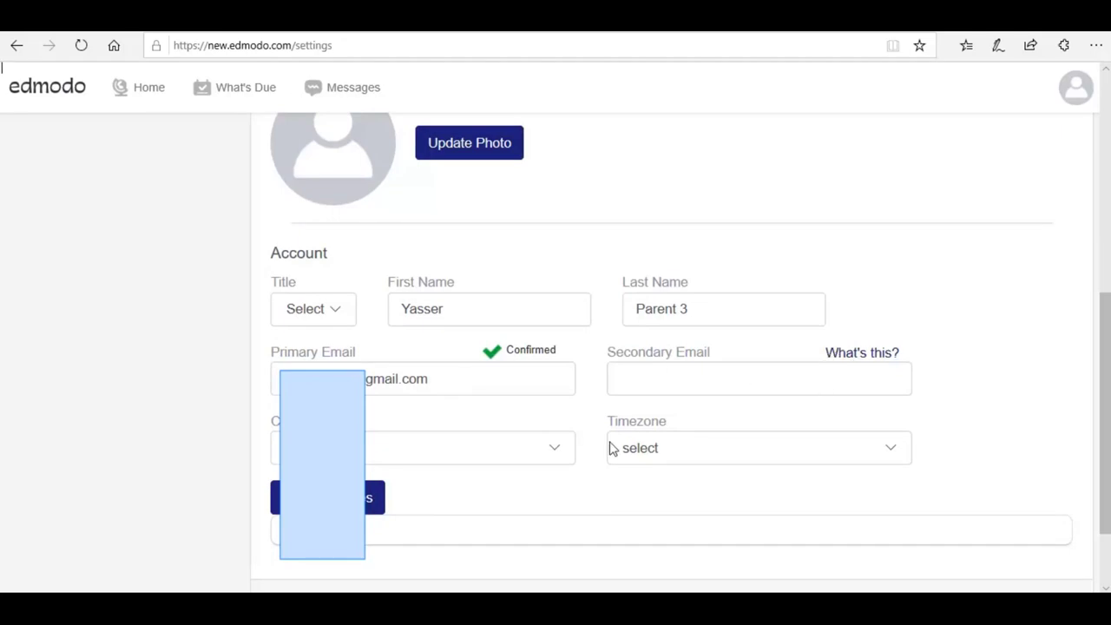
{"action": "left_click", "coordinate": [638, 449]}
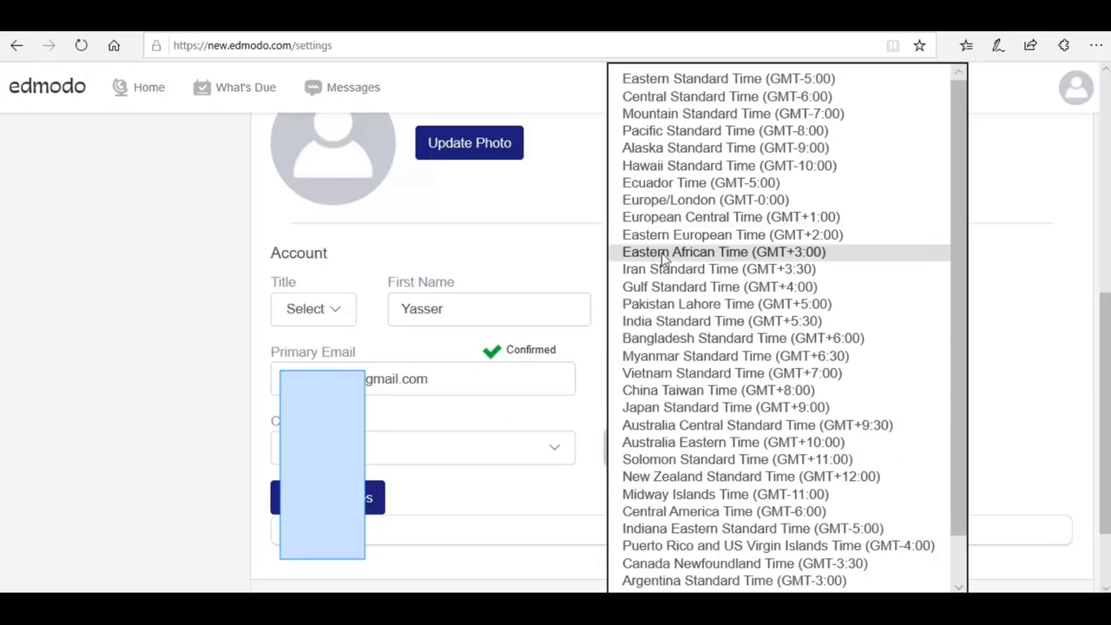
{"action": "left_click", "coordinate": [717, 234]}
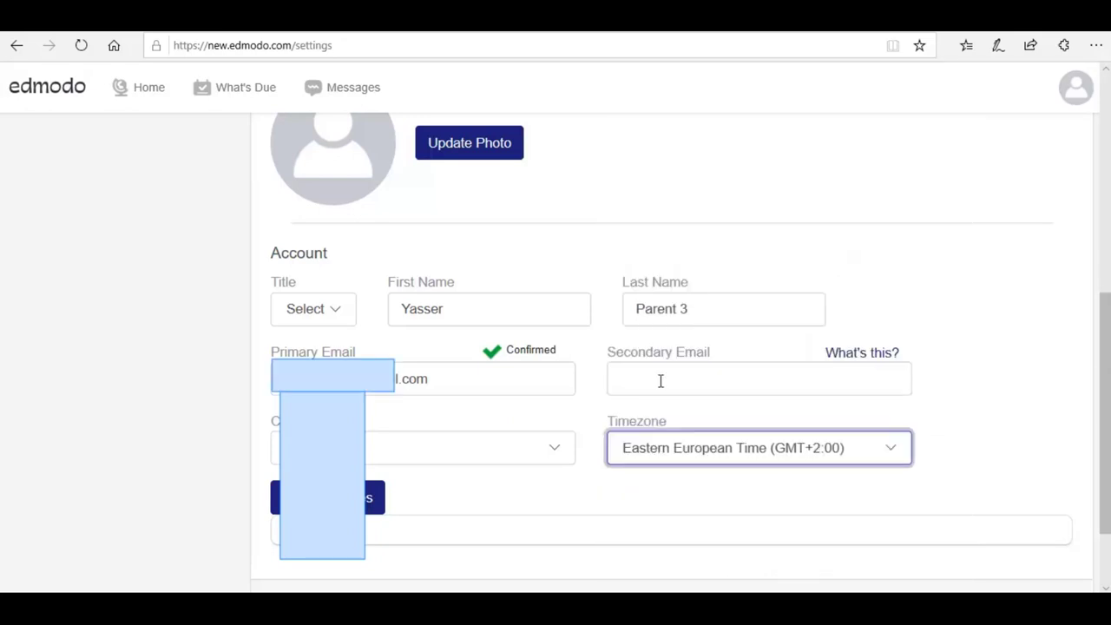
Step: Set the Country to Egypt
{"action": "left_click", "coordinate": [561, 453]}
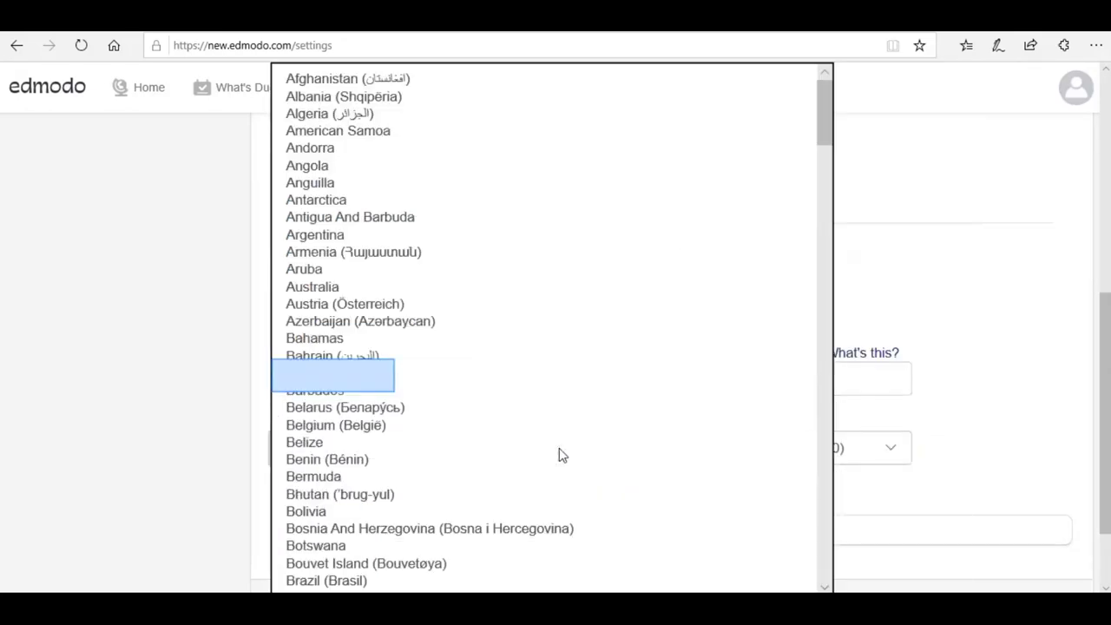
{"action": "scroll", "coordinate": [464, 260], "scroll_direction": "down", "scroll_amount": 13}
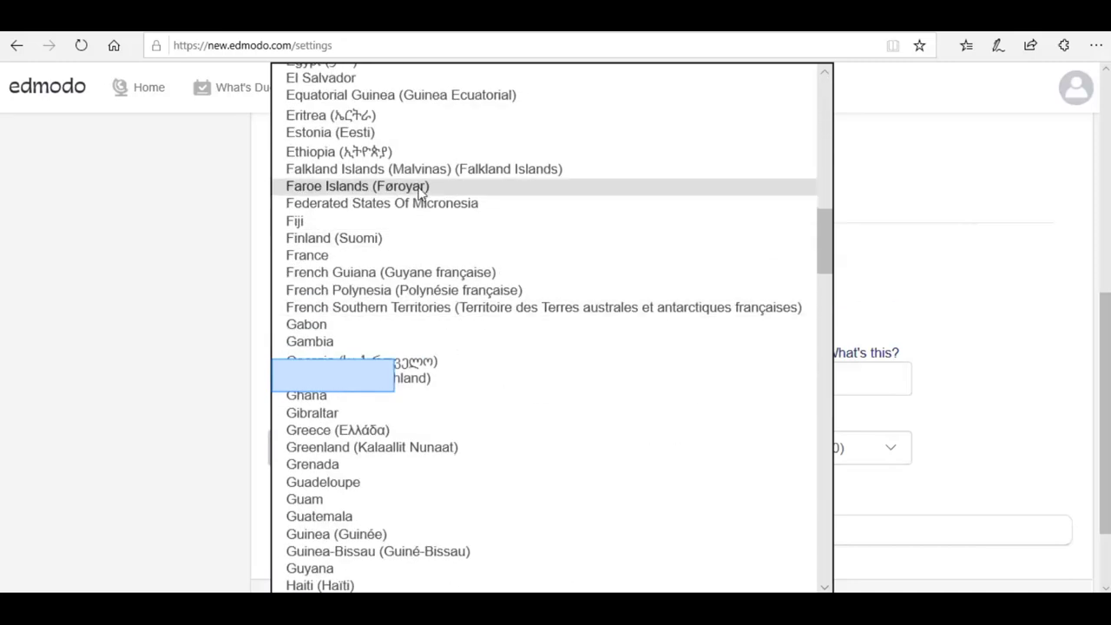
{"action": "scroll", "coordinate": [418, 130], "scroll_direction": "up", "scroll_amount": 1}
{"action": "left_click", "coordinate": [414, 146]}
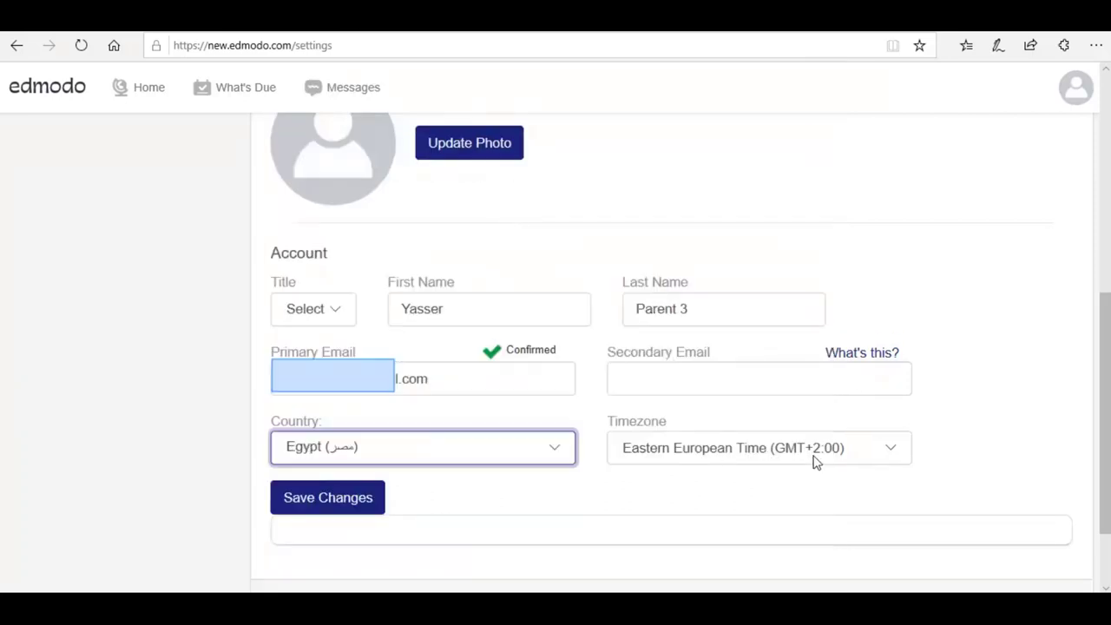
Step: Save the current setting changes and select the surname line in the Notepad notes
{"action": "left_click", "coordinate": [362, 504]}
{"action": "key", "text": "alt+Tab"}
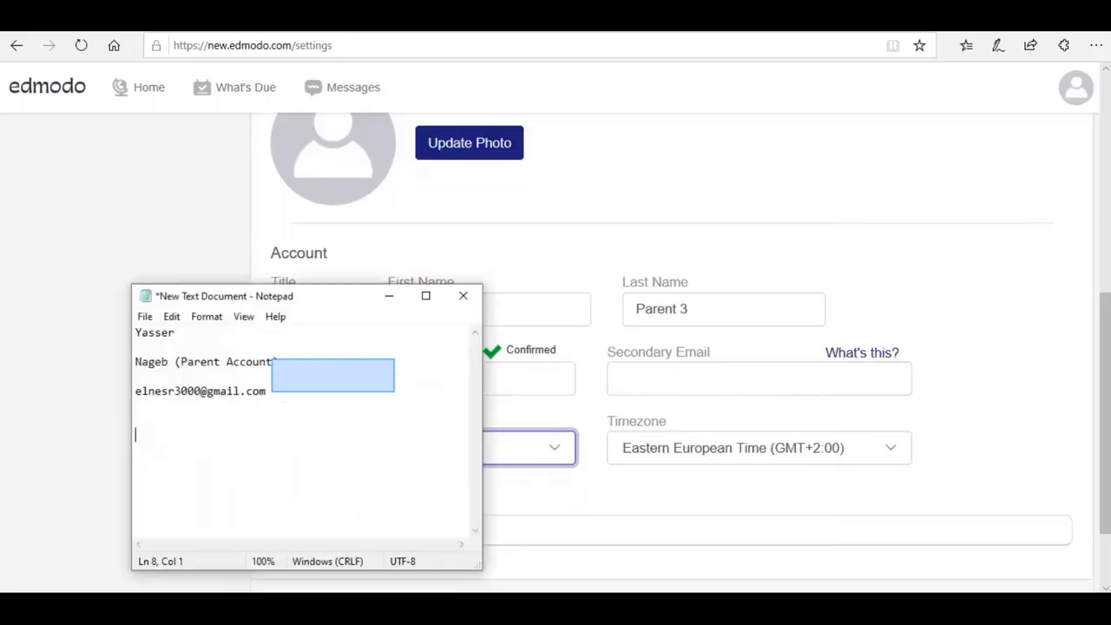
{"action": "left_click_drag", "start_coordinate": [278, 361], "coordinate": [128, 366]}
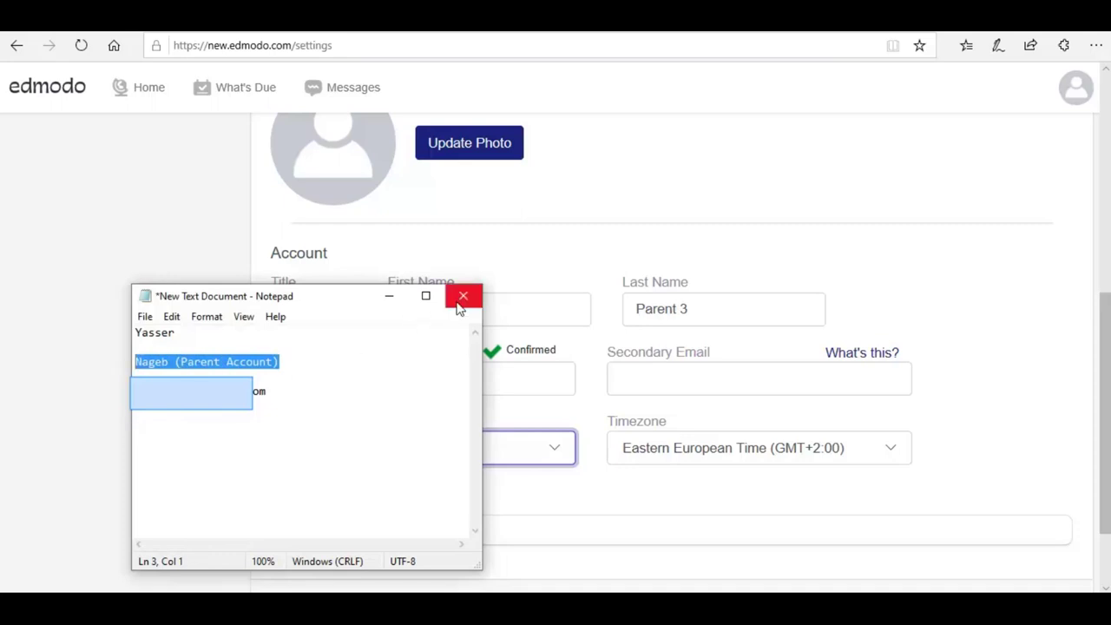
{"action": "left_click", "coordinate": [389, 296]}
Step: Paste the surname into Last Name and delete the leftover 'Parent 3' text
{"action": "left_click", "coordinate": [640, 311]}
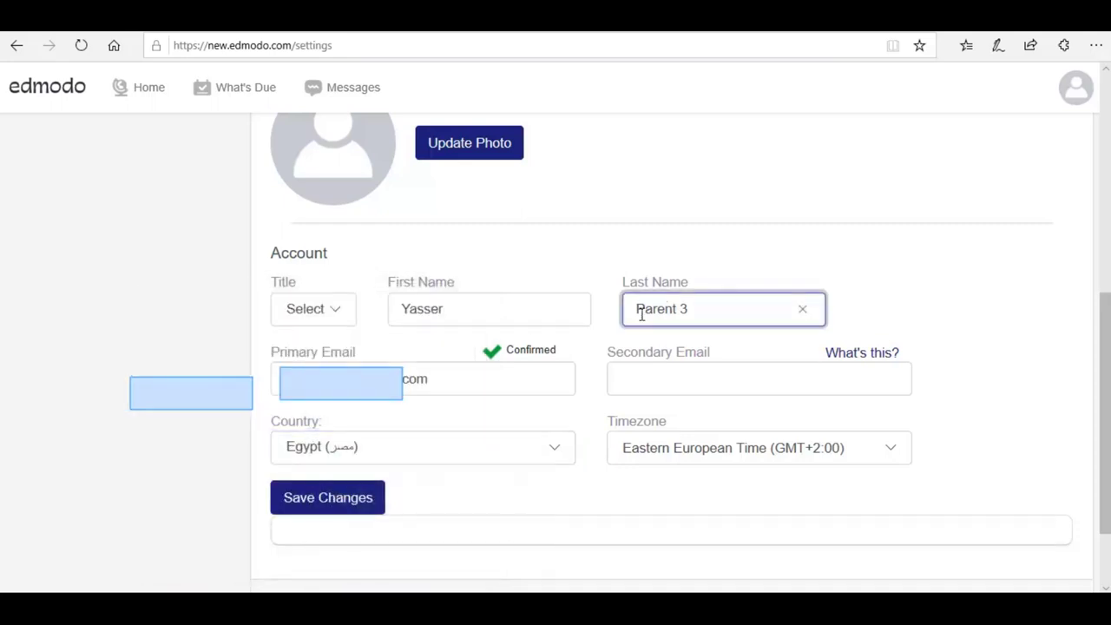
{"action": "key", "text": "ctrl+v"}
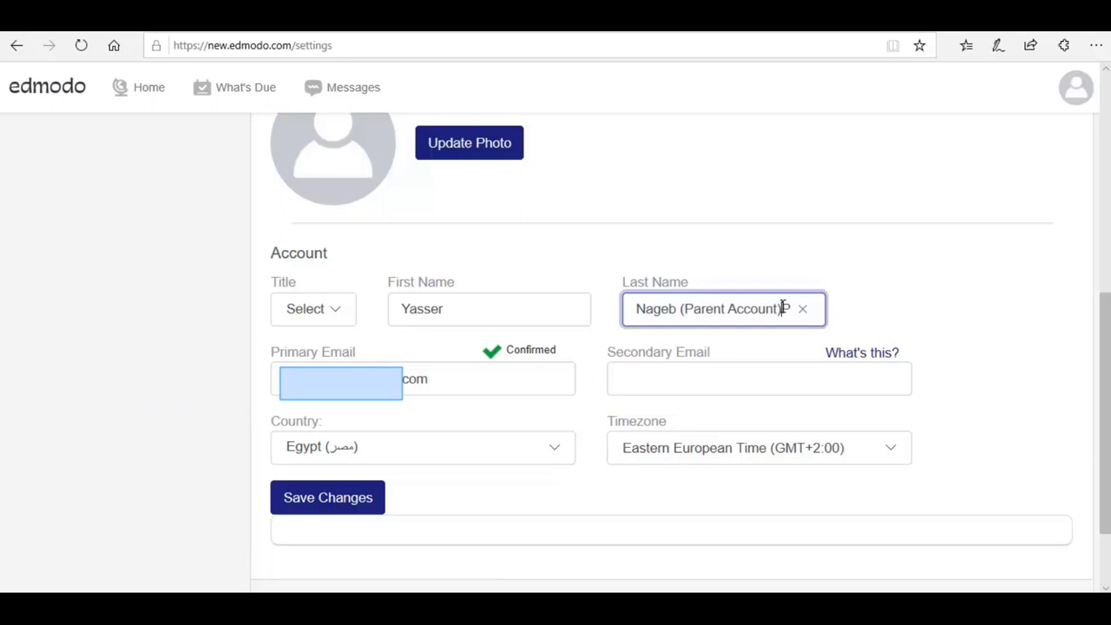
{"action": "left_click_drag", "start_coordinate": [781, 308], "coordinate": [885, 313]}
{"action": "key", "text": "Delete"}
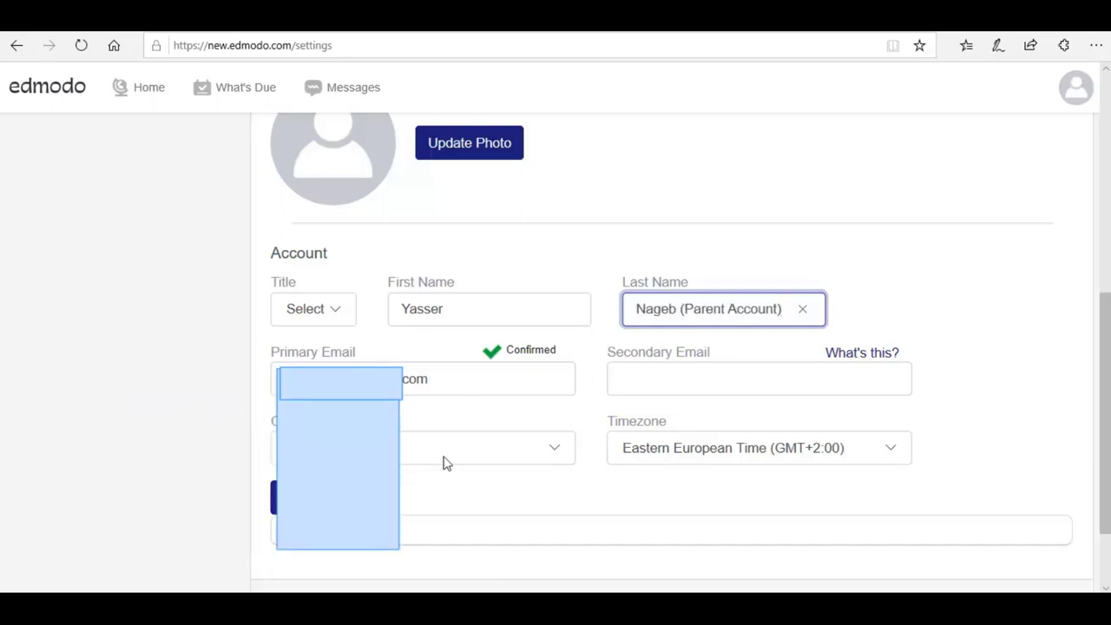
{"action": "scroll", "coordinate": [697, 419], "scroll_direction": "up", "scroll_amount": 2}
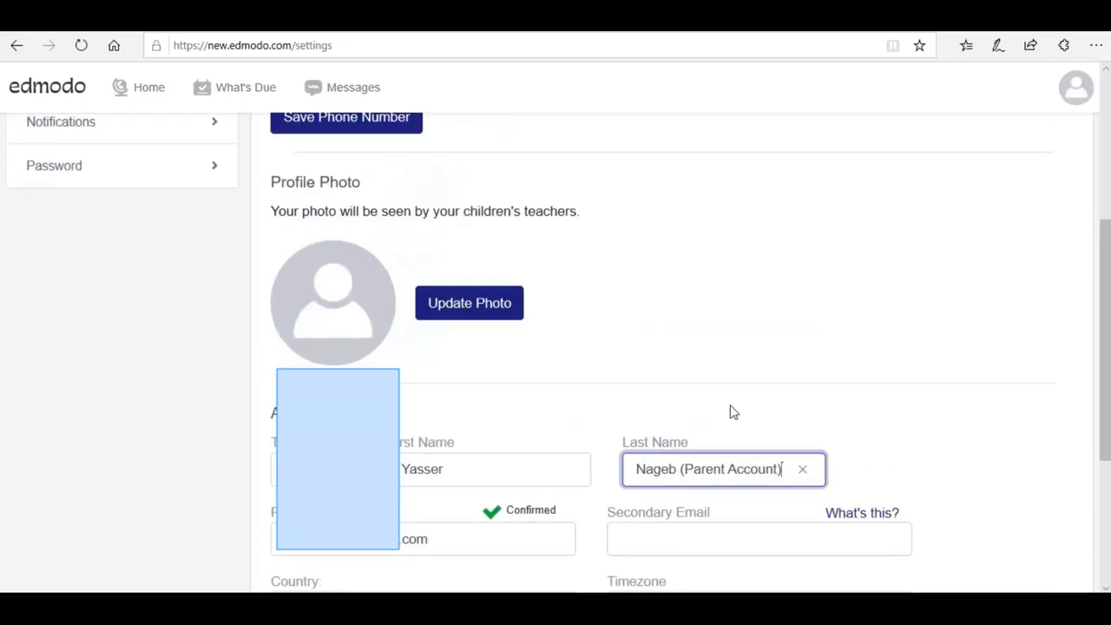
{"action": "scroll", "coordinate": [694, 425], "scroll_direction": "up", "scroll_amount": 2}
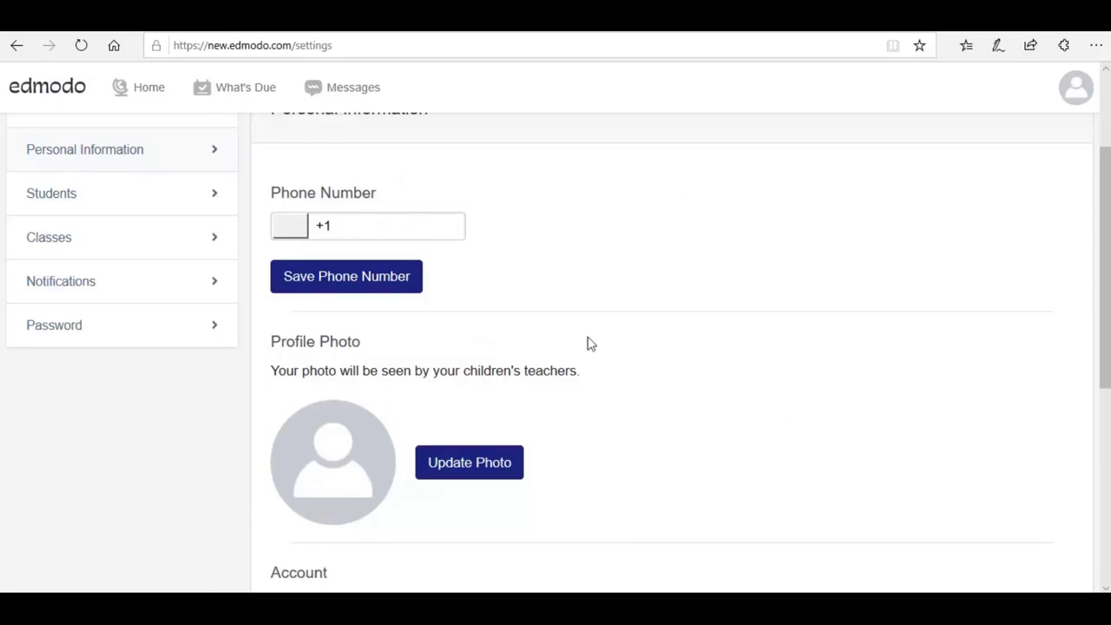
Step: Copy the parent's phone number from the sign-up page, replace the +1 prefix with Egypt's, and save
{"action": "left_click", "coordinate": [361, 223]}
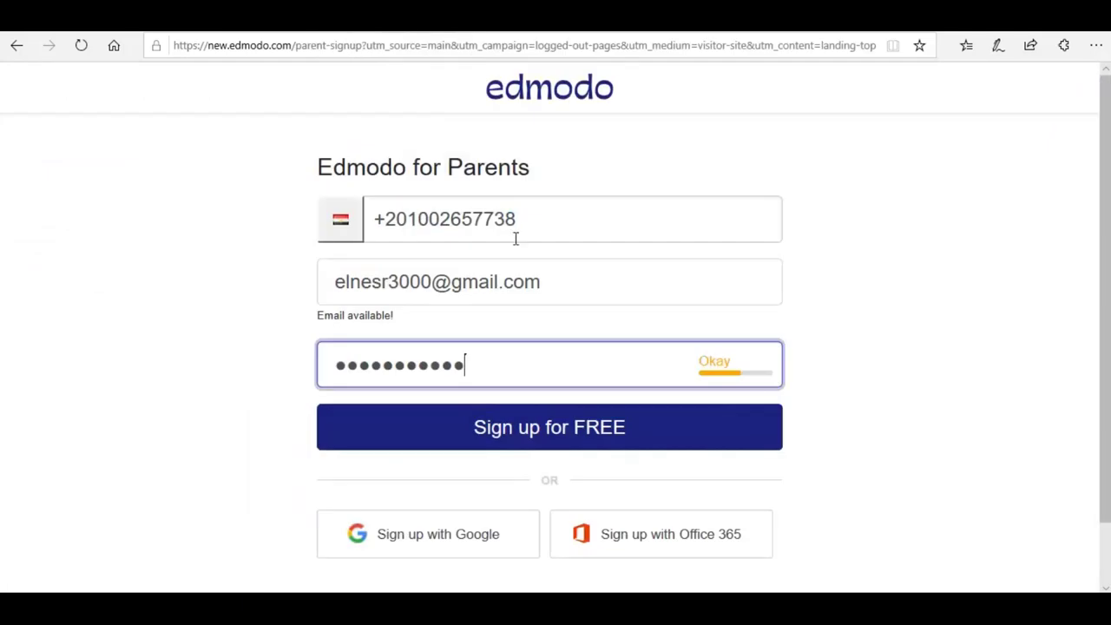
{"action": "left_click_drag", "start_coordinate": [538, 223], "coordinate": [396, 223]}
{"action": "right_click", "coordinate": [404, 220]}
{"action": "left_click", "coordinate": [438, 232]}
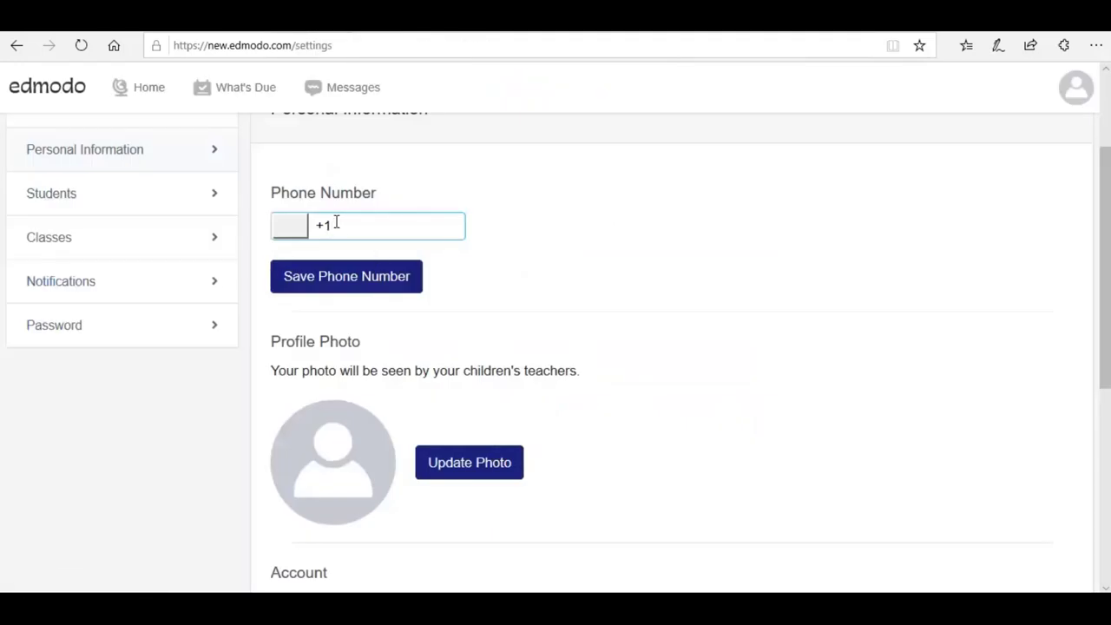
{"action": "left_click", "coordinate": [335, 223]}
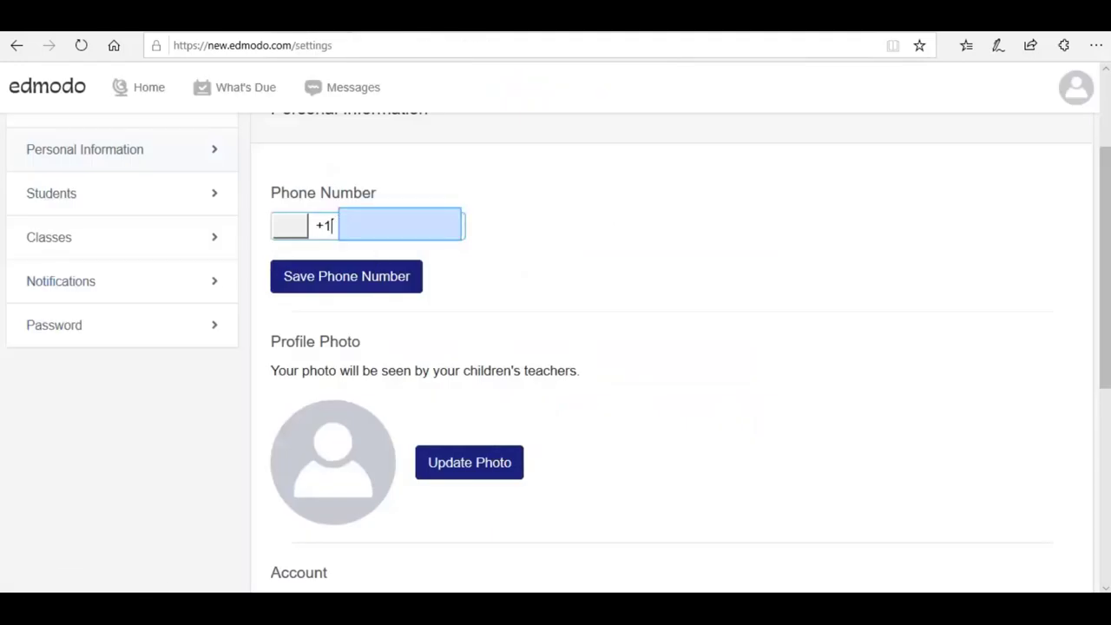
{"action": "key", "text": "BackSpace"}
{"action": "type", "text": "2010"}
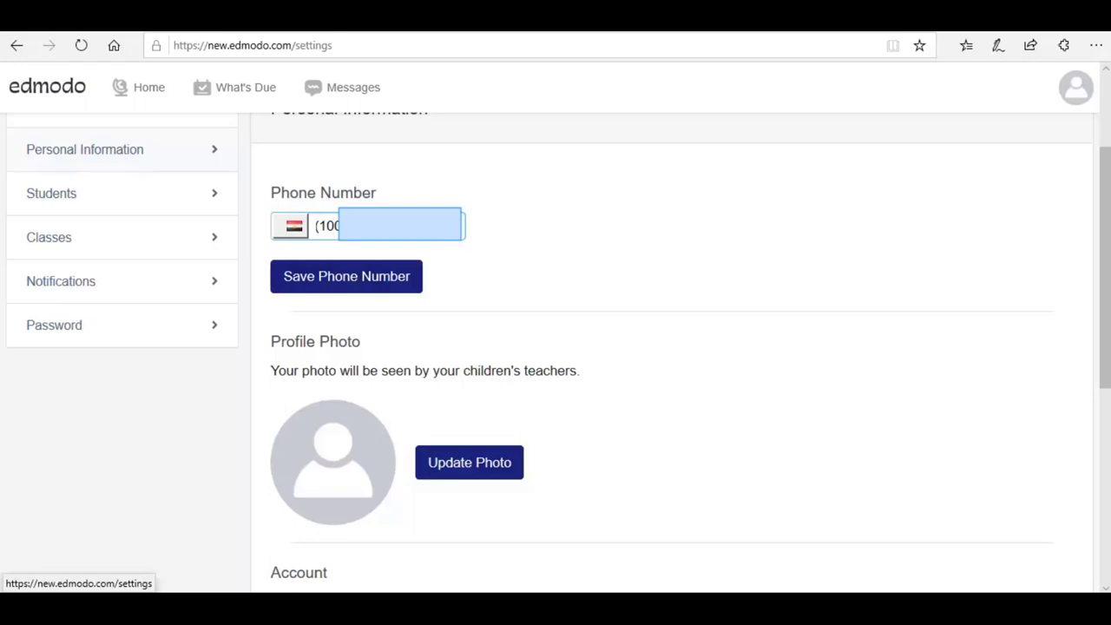
{"action": "left_click", "coordinate": [317, 284]}
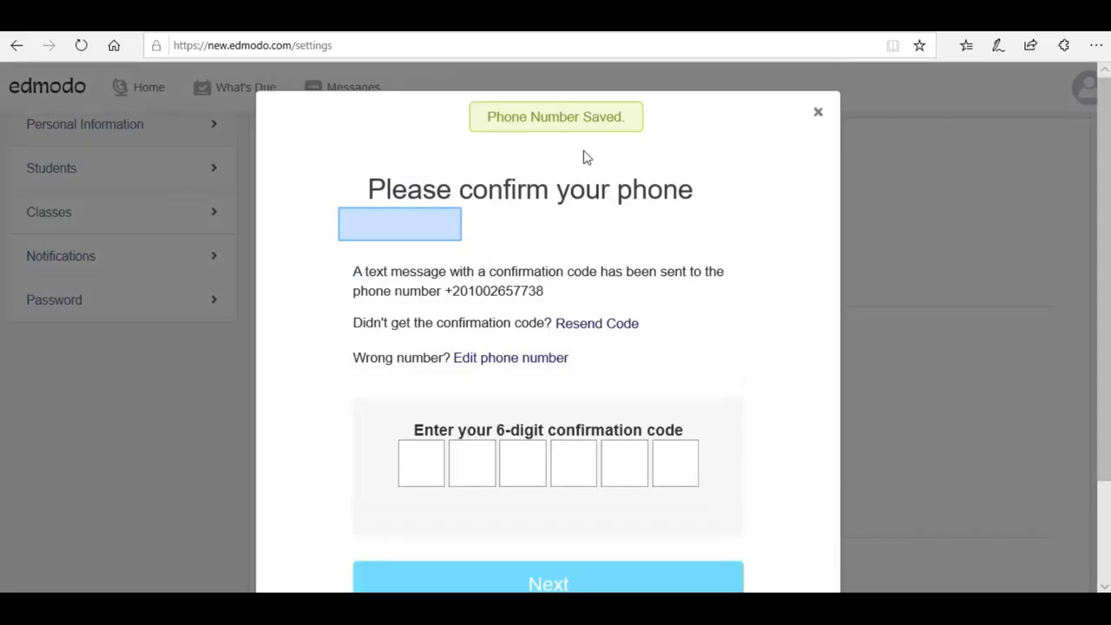
Step: Enter the six-digit SMS confirmation code and finish with Next
{"action": "scroll", "coordinate": [490, 176], "scroll_direction": "down", "scroll_amount": 2}
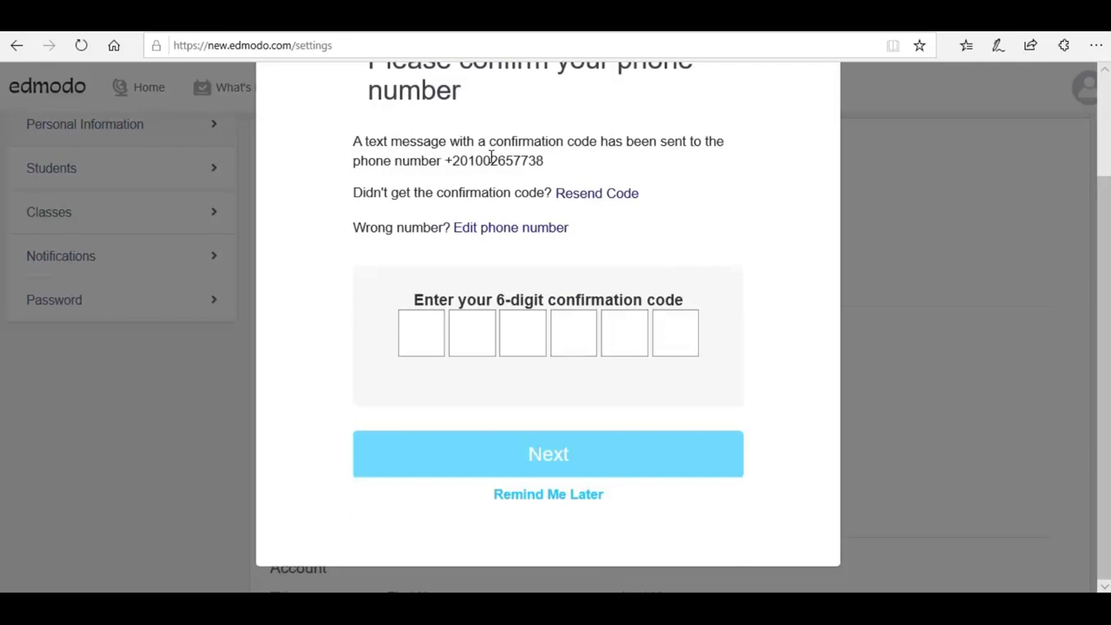
{"action": "left_click", "coordinate": [418, 335]}
{"action": "scroll", "coordinate": [547, 482], "scroll_direction": "up", "scroll_amount": 2}
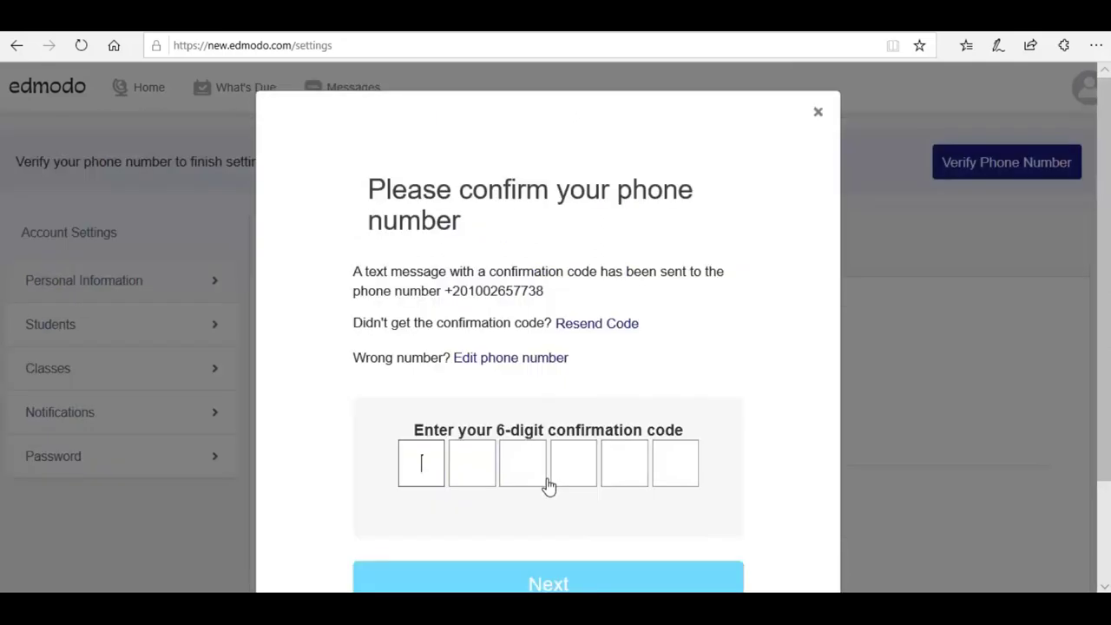
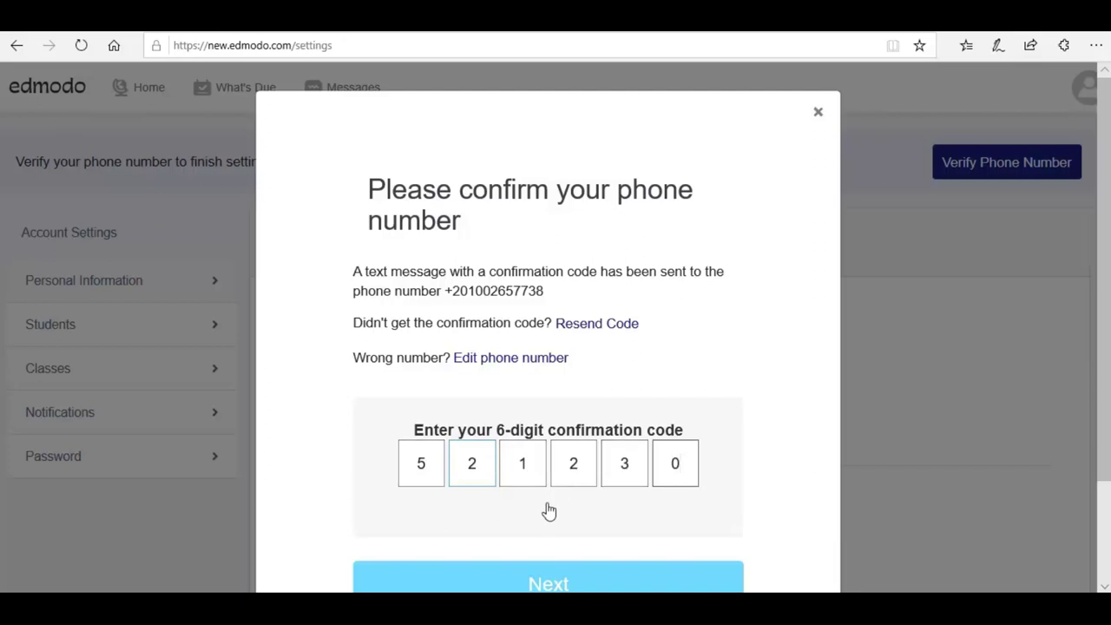
{"action": "scroll", "coordinate": [548, 508], "scroll_direction": "down", "scroll_amount": 1}
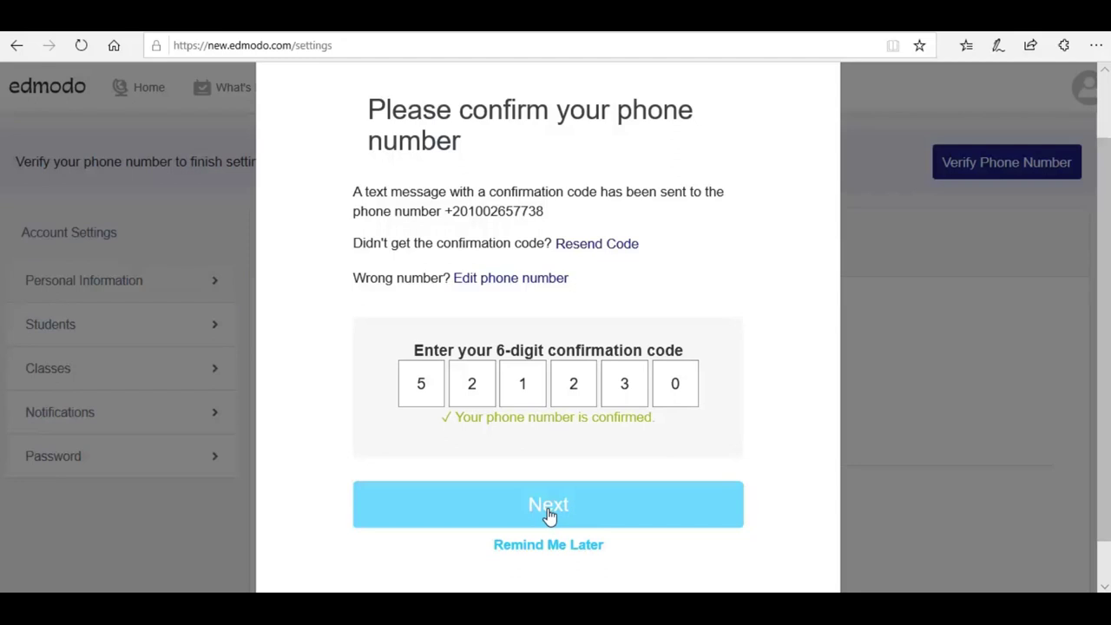
{"action": "left_click", "coordinate": [548, 512]}
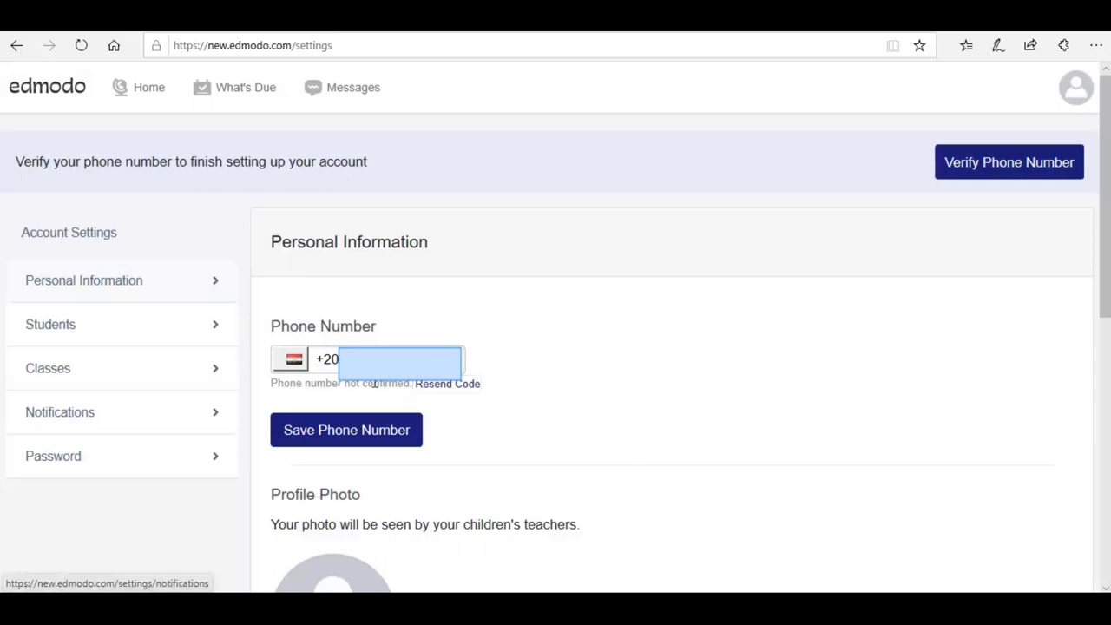
Step: Scroll down the Edmodo Personal Information settings page
{"action": "scroll", "coordinate": [498, 434], "scroll_direction": "down", "scroll_amount": 4}
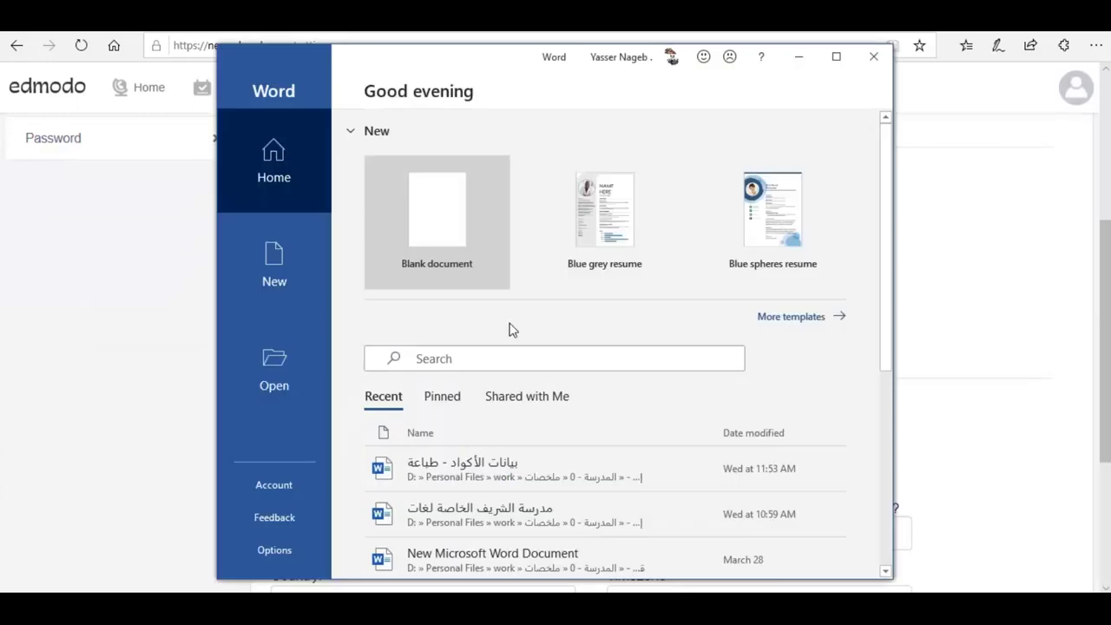
Step: In a new blank Word document, type the code in Arabic digits and compare its last digit with the Western-digit line
{"action": "left_click", "coordinate": [437, 235]}
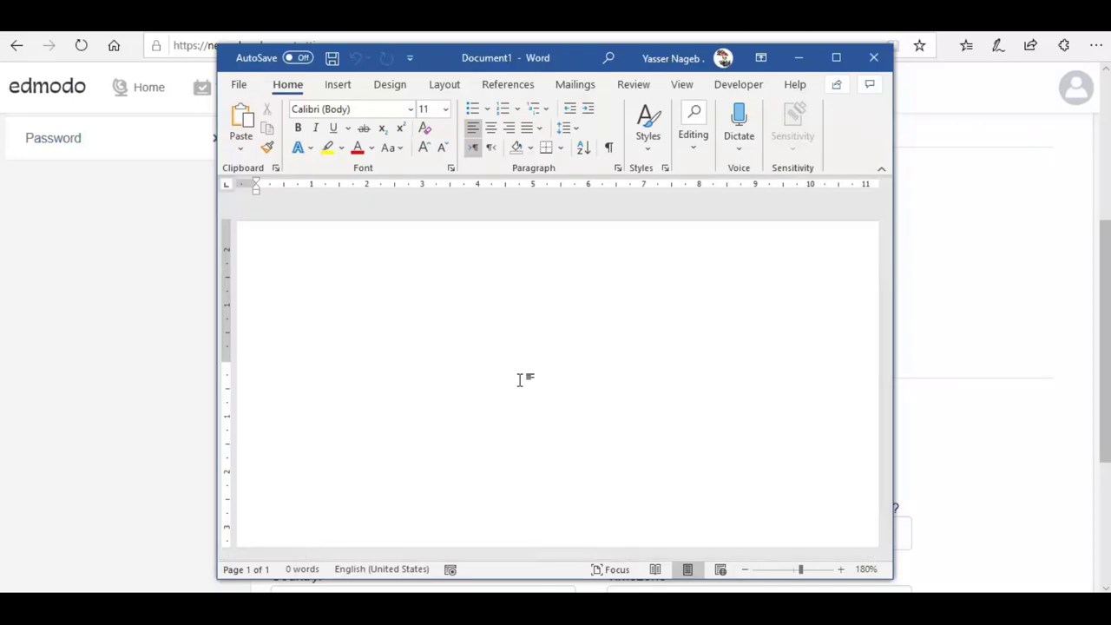
{"action": "key", "text": "alt+shift"}
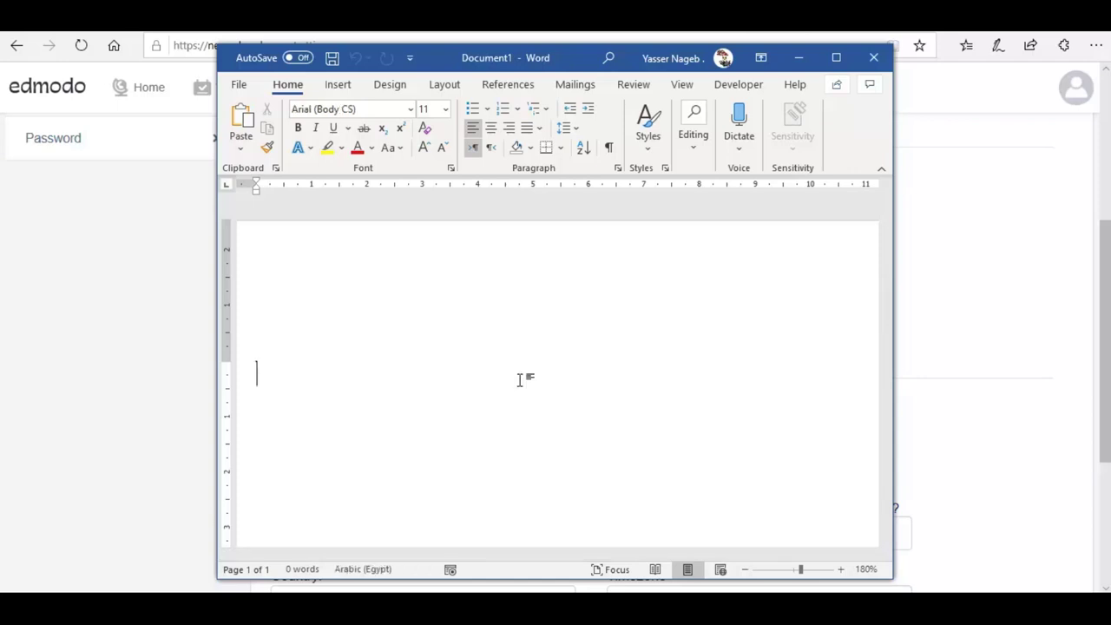
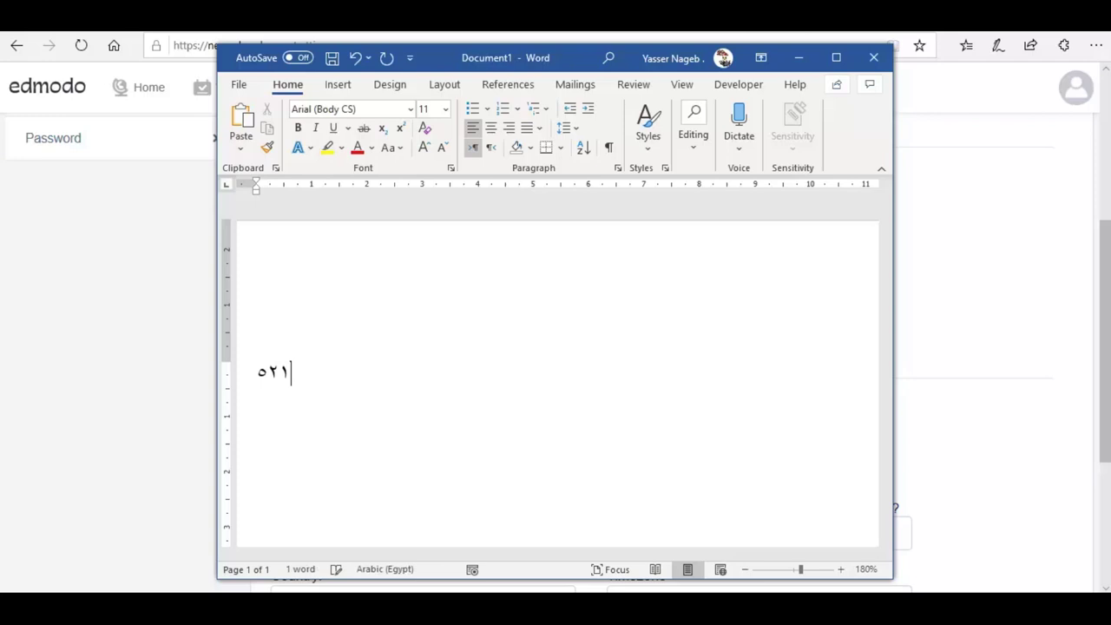
{"action": "key", "text": "Return"}
{"action": "key", "text": "alt+shift"}
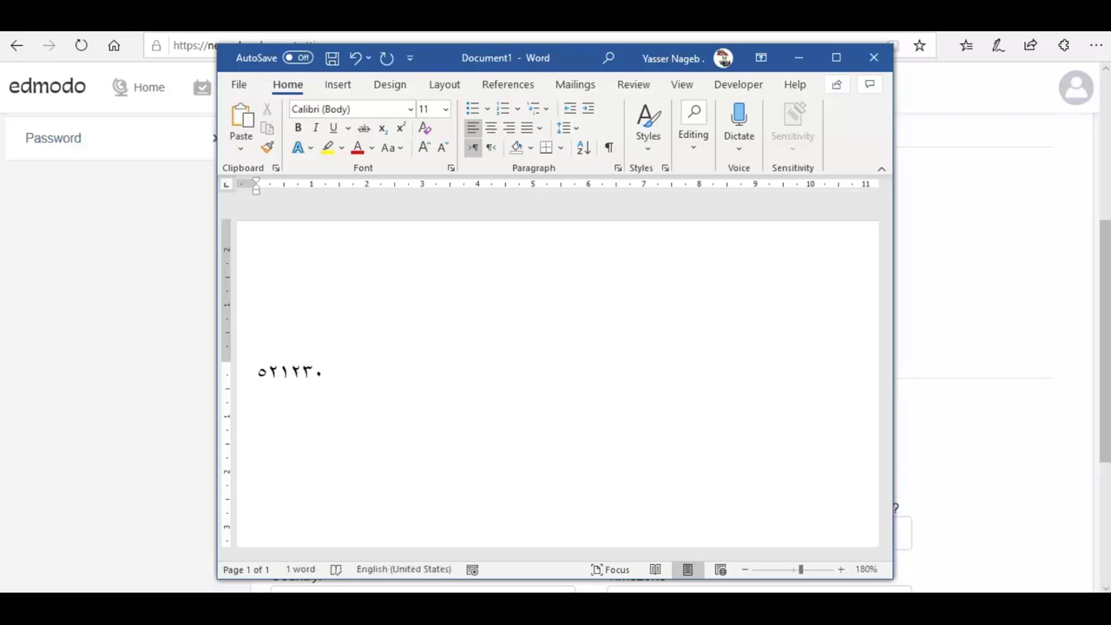
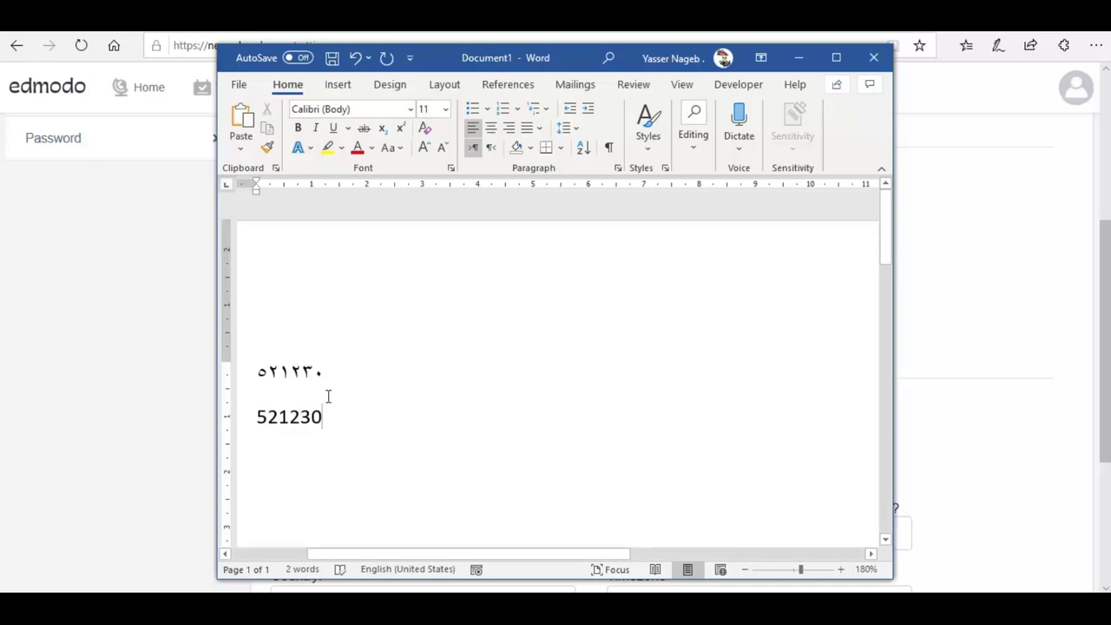
{"action": "left_click_drag", "start_coordinate": [322, 416], "coordinate": [310, 417]}
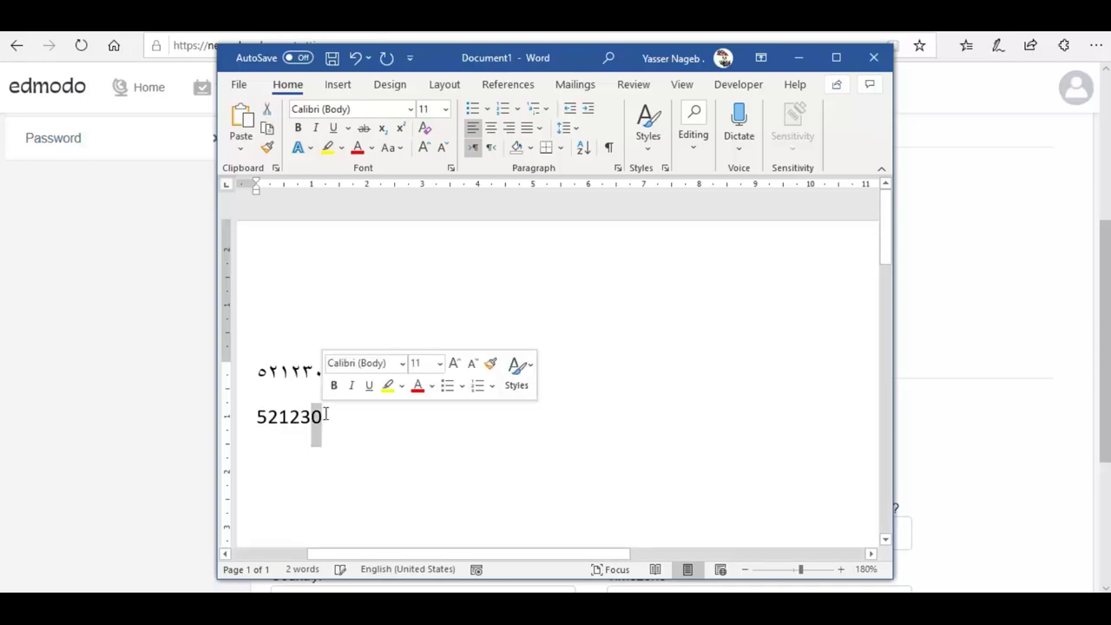
{"action": "left_click_drag", "start_coordinate": [323, 371], "coordinate": [313, 372]}
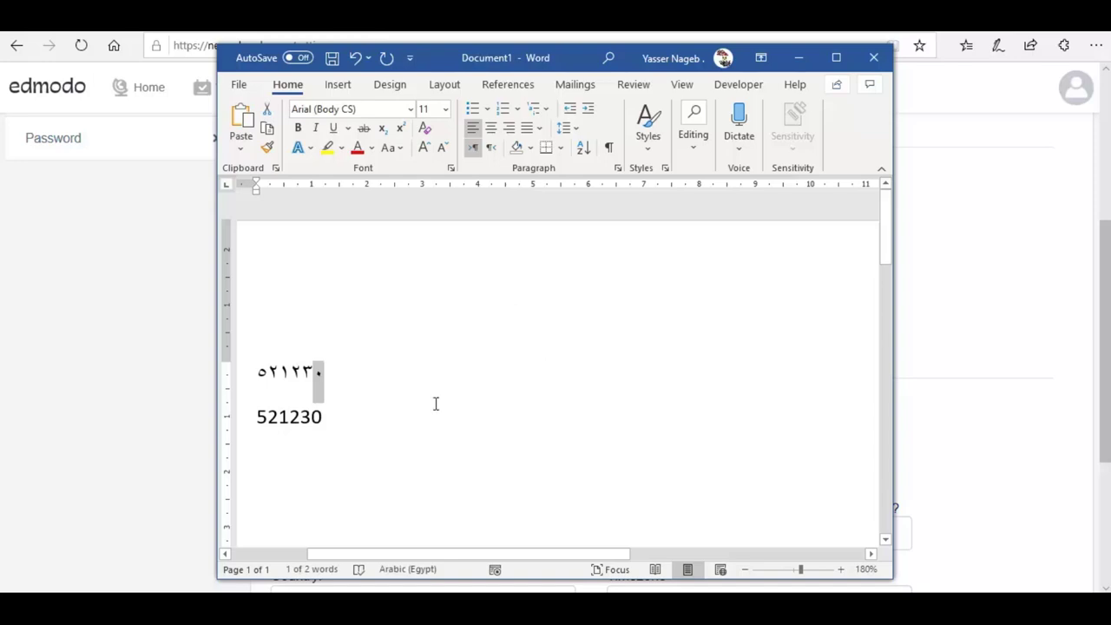
Step: Replace the Last Name with the new surname pasted from Notepad, closing the notes without saving
{"action": "left_click", "coordinate": [800, 58]}
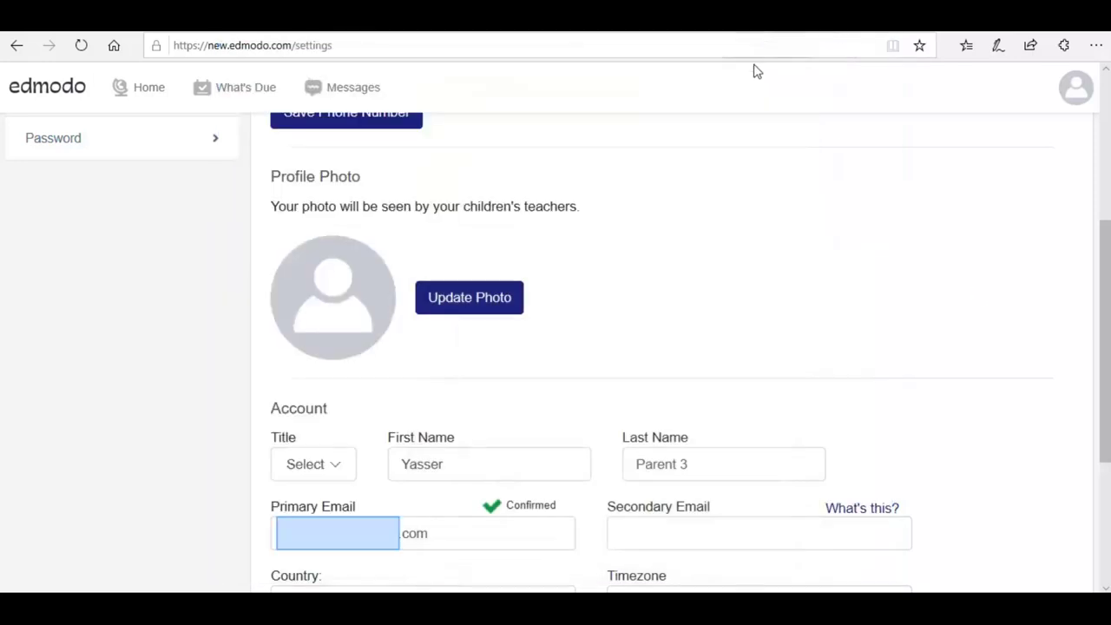
{"action": "scroll", "coordinate": [679, 336], "scroll_direction": "down", "scroll_amount": 1}
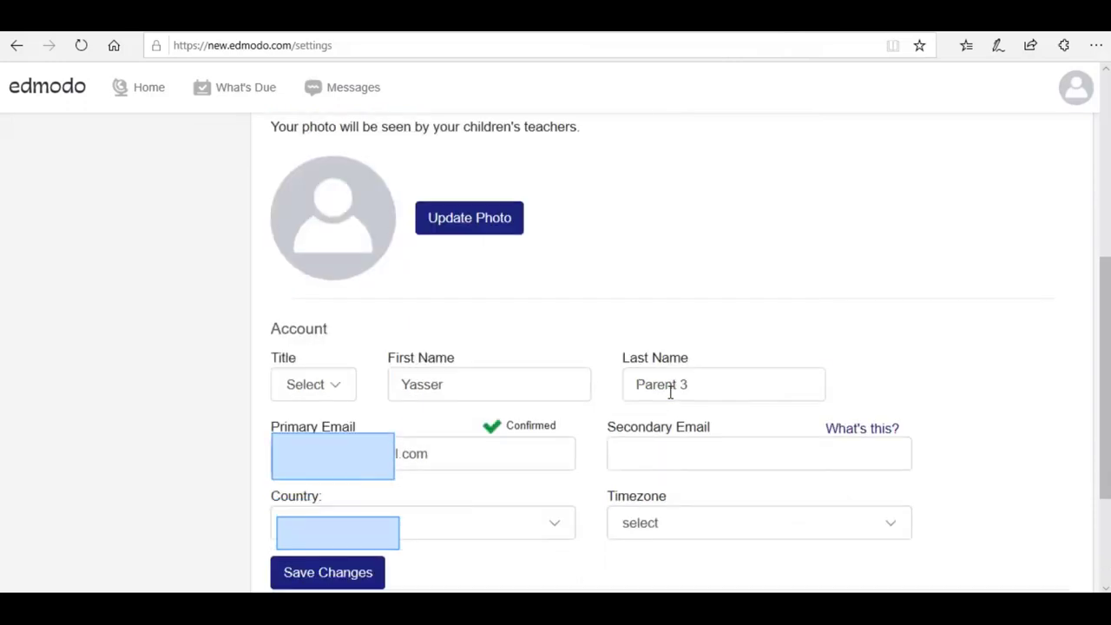
{"action": "triple_click", "coordinate": [670, 392]}
{"action": "key", "text": "BackSpace"}
{"action": "key", "text": "alt+Tab"}
{"action": "left_click", "coordinate": [464, 296]}
{"action": "key", "text": "n"}
{"action": "type", "text": "Nageb (Parent Account)"}
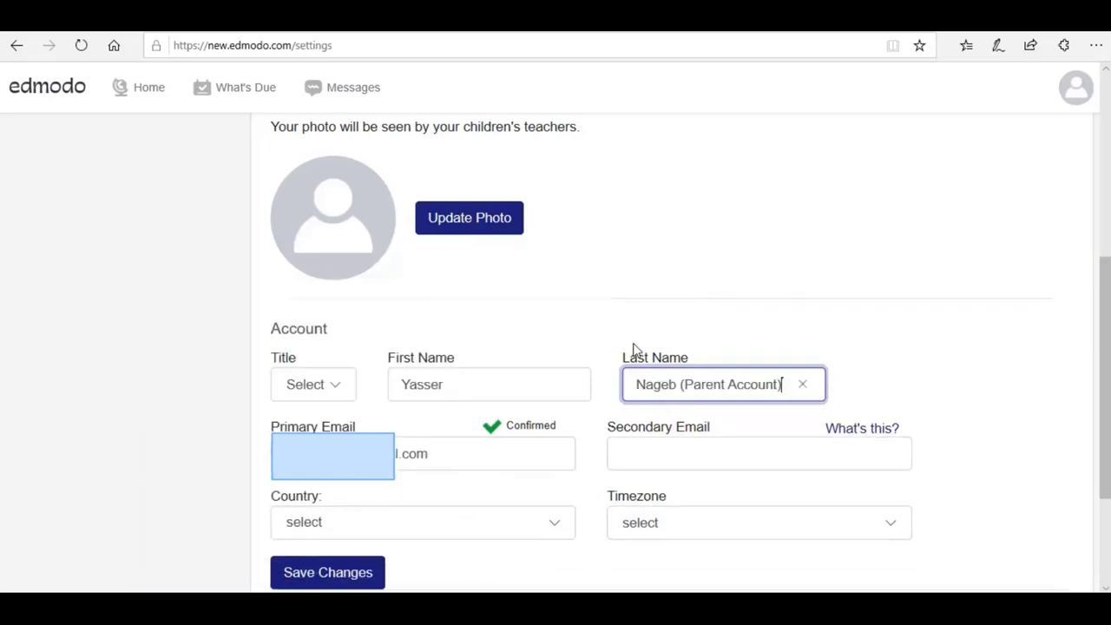
Step: Set Timezone to Eastern European Time (GMT+2:00) and Country to Egypt, then save changes
{"action": "scroll", "coordinate": [632, 337], "scroll_direction": "down", "scroll_amount": 1}
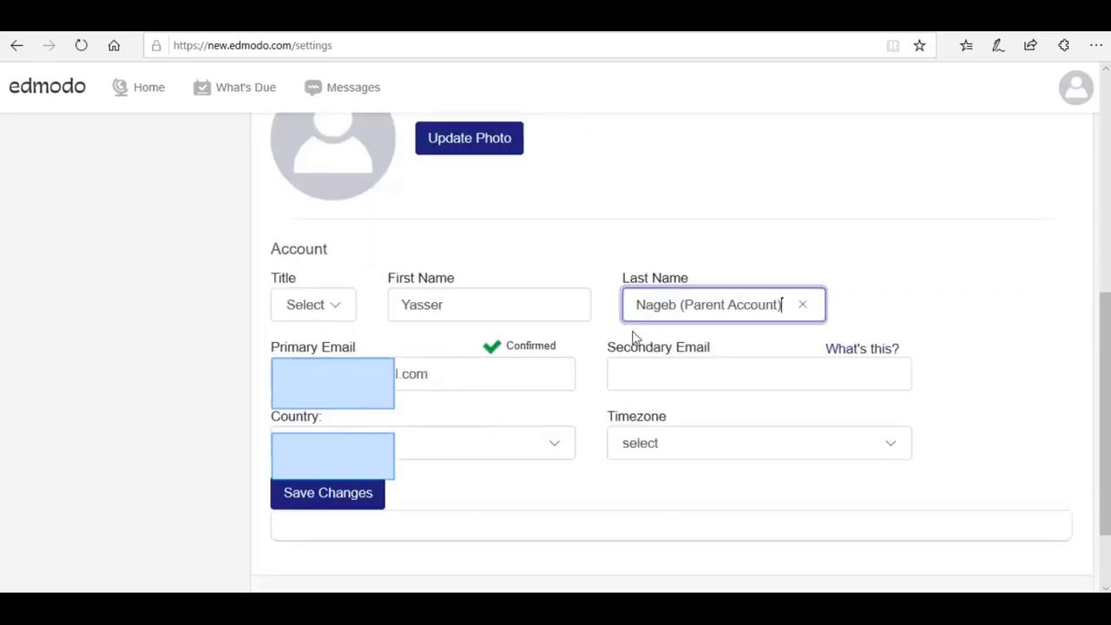
{"action": "left_click", "coordinate": [647, 452]}
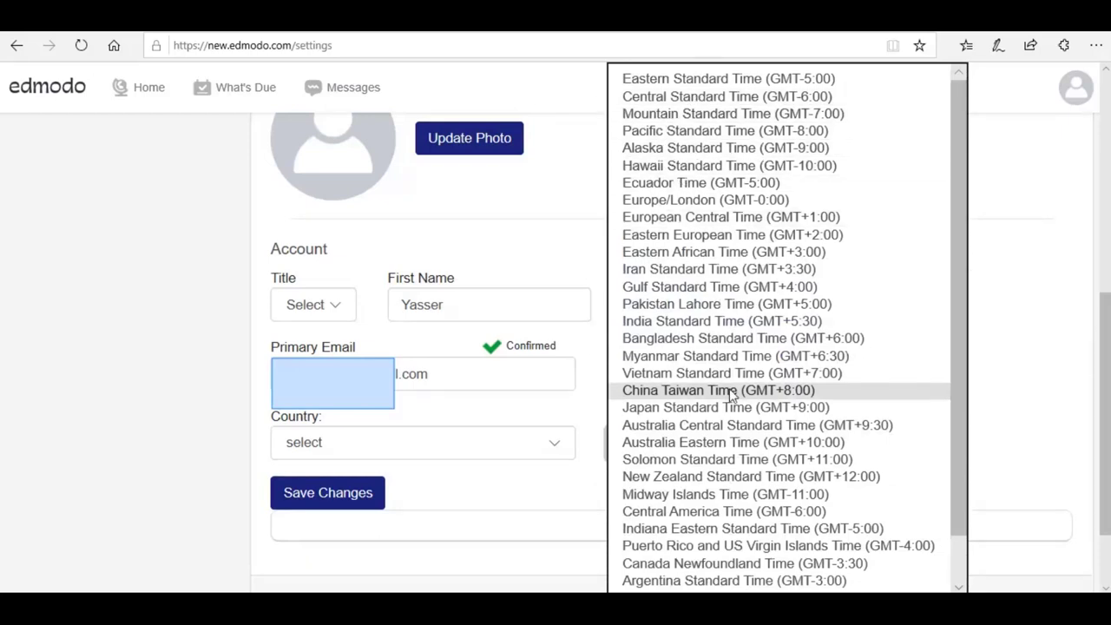
{"action": "left_click", "coordinate": [732, 234]}
{"action": "left_click", "coordinate": [512, 452]}
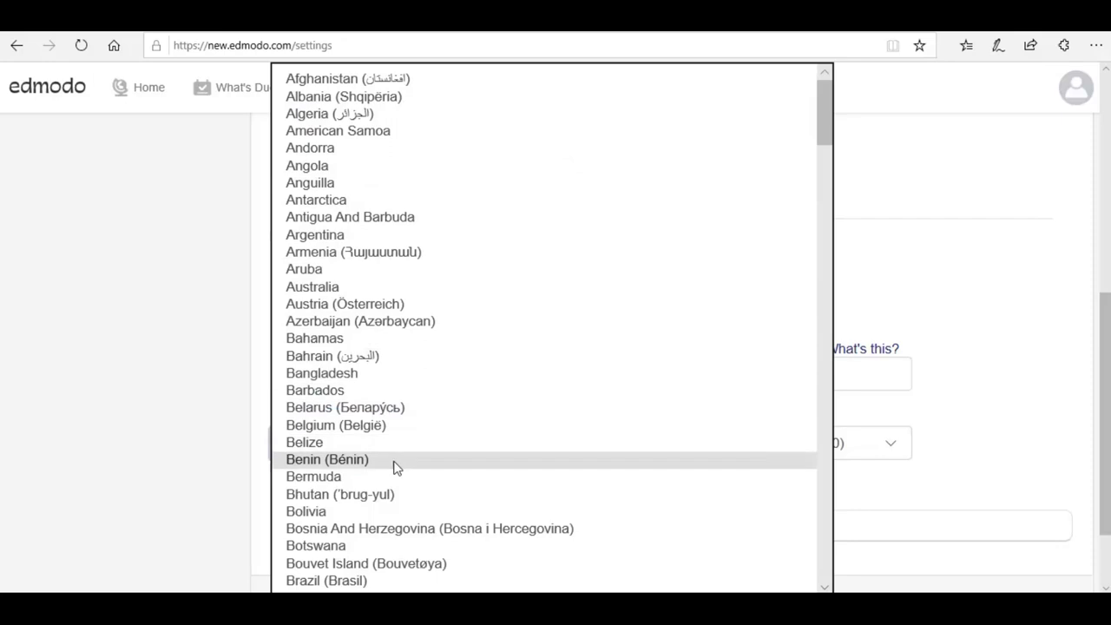
{"action": "scroll", "coordinate": [408, 512], "scroll_direction": "down", "scroll_amount": 5}
{"action": "scroll", "coordinate": [406, 512], "scroll_direction": "down", "scroll_amount": 8}
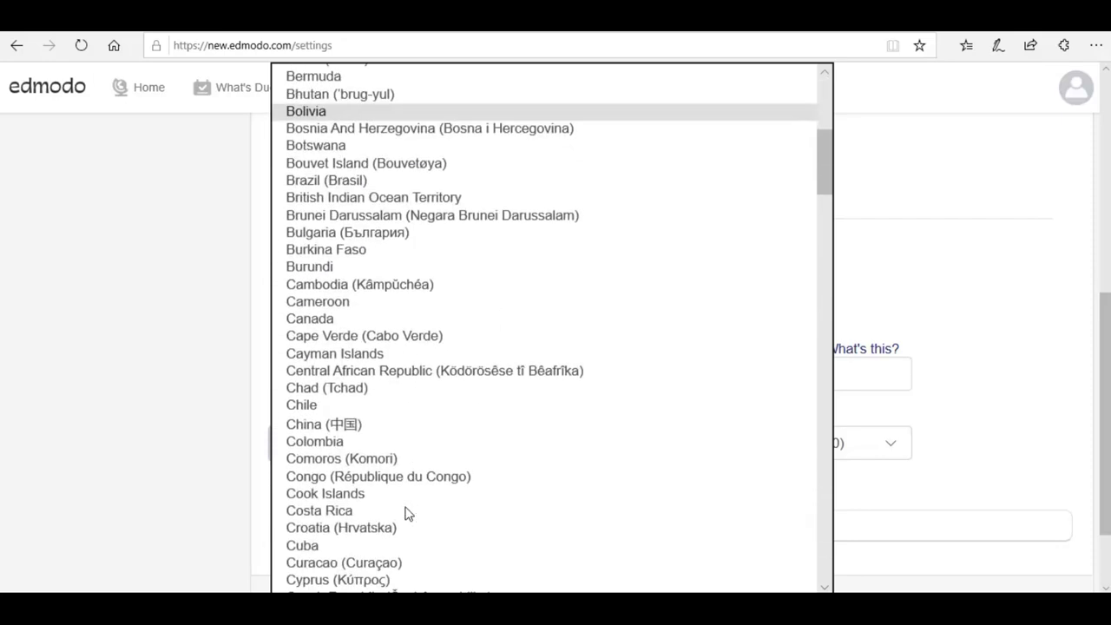
{"action": "left_click", "coordinate": [377, 471]}
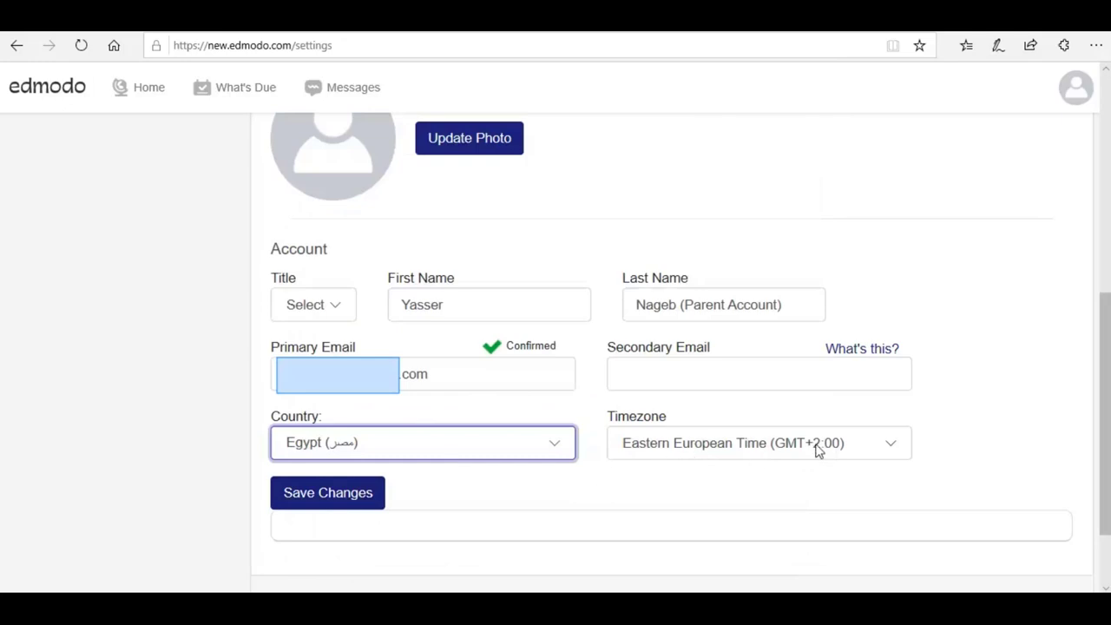
{"action": "left_click", "coordinate": [307, 497]}
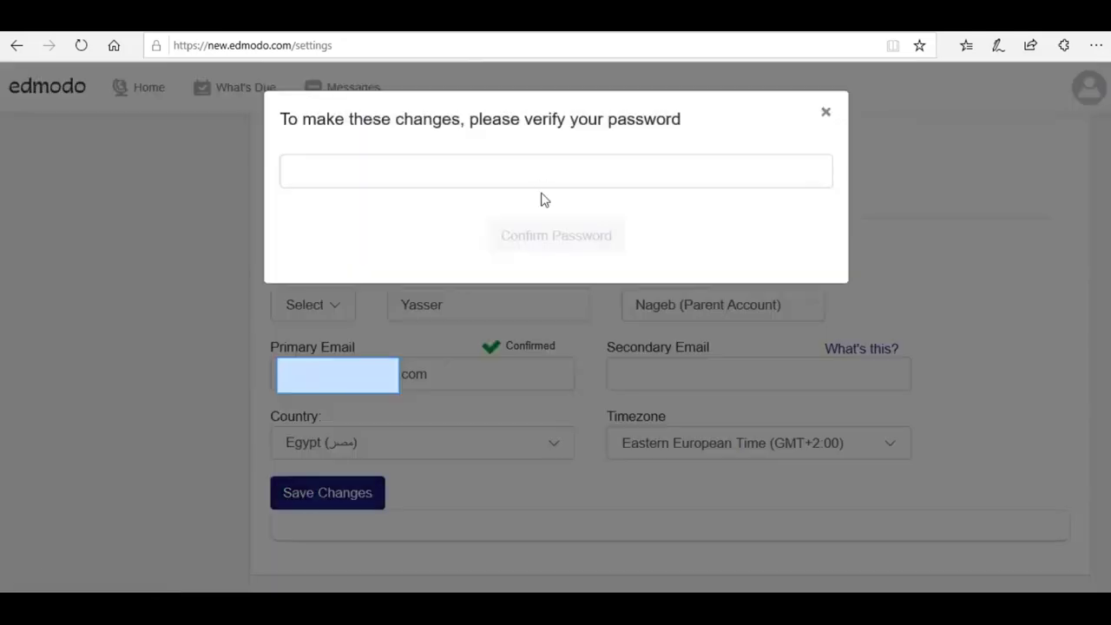
Step: Verify with the account password so the last name, country and timezone are saved
{"action": "left_click", "coordinate": [540, 178]}
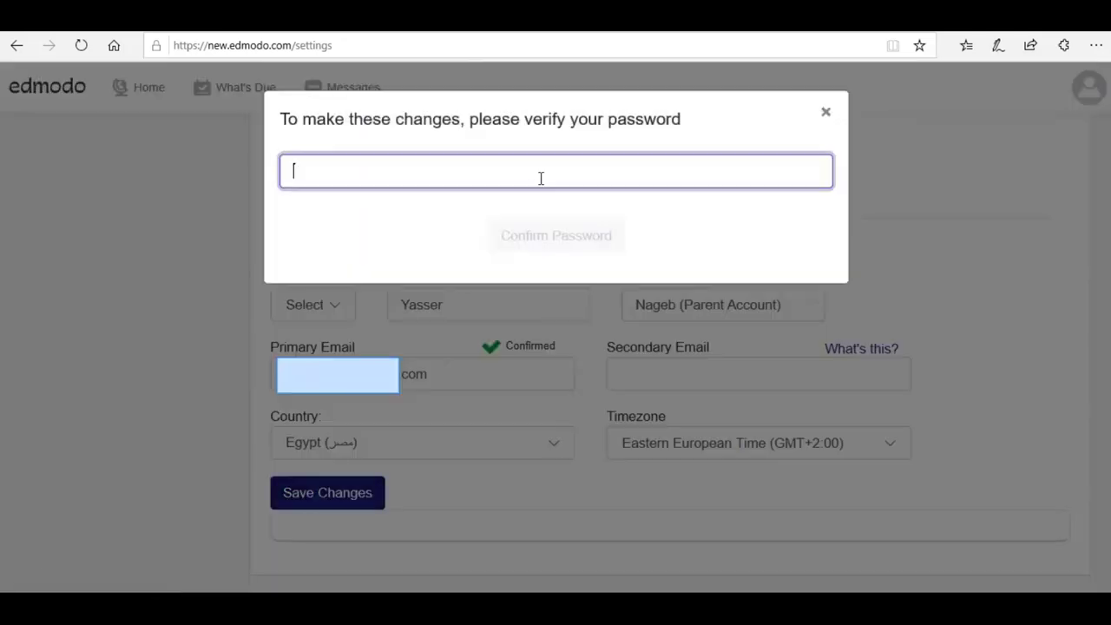
{"action": "type", "text": "•••••••"}
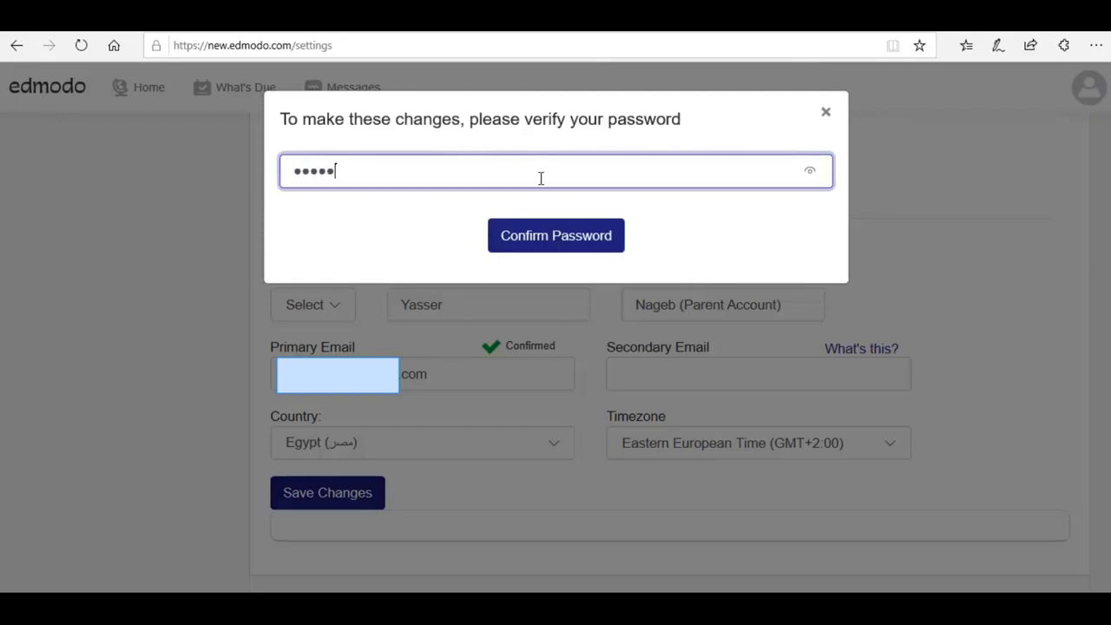
{"action": "type", "text": "••"}
{"action": "left_click", "coordinate": [534, 235]}
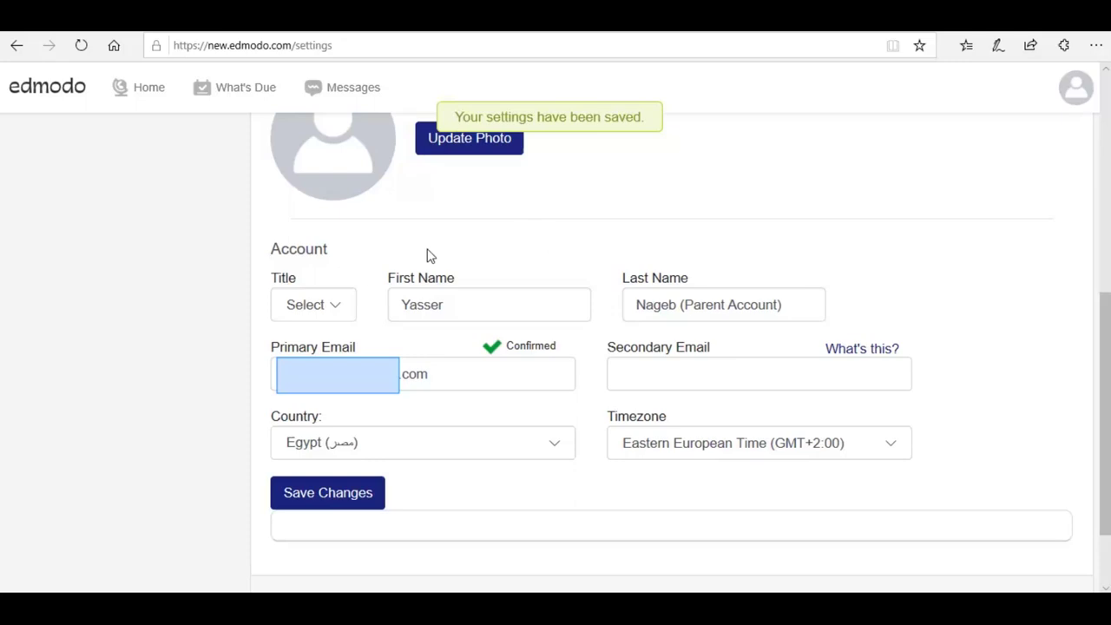
{"action": "left_click", "coordinate": [343, 306]}
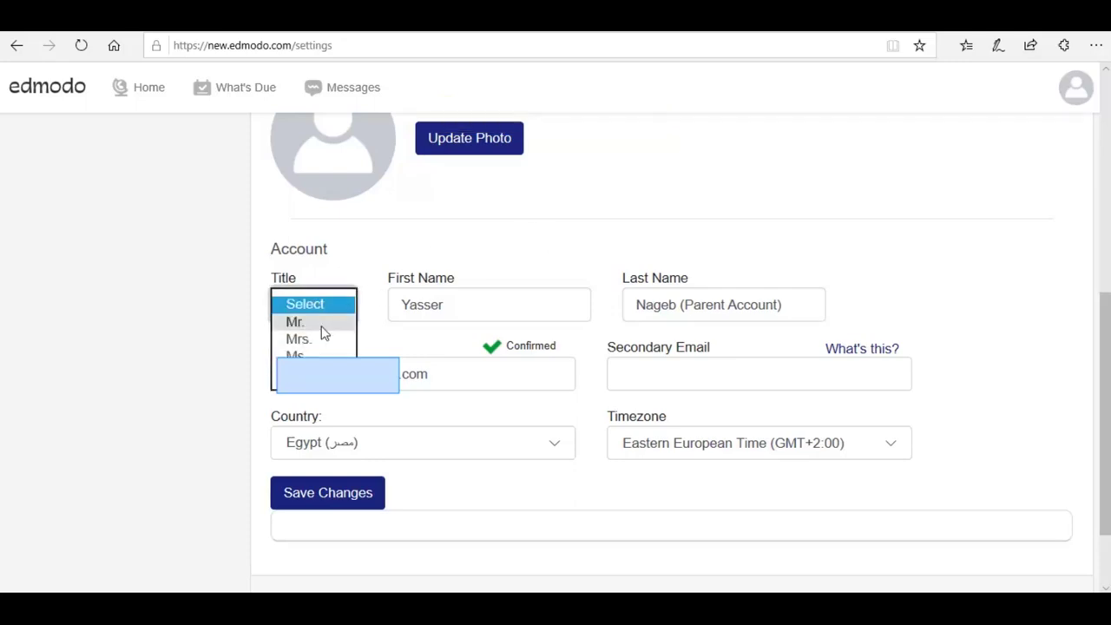
Step: Set the account title to Mr. and save it, confirming with the account password
{"action": "left_click", "coordinate": [330, 327]}
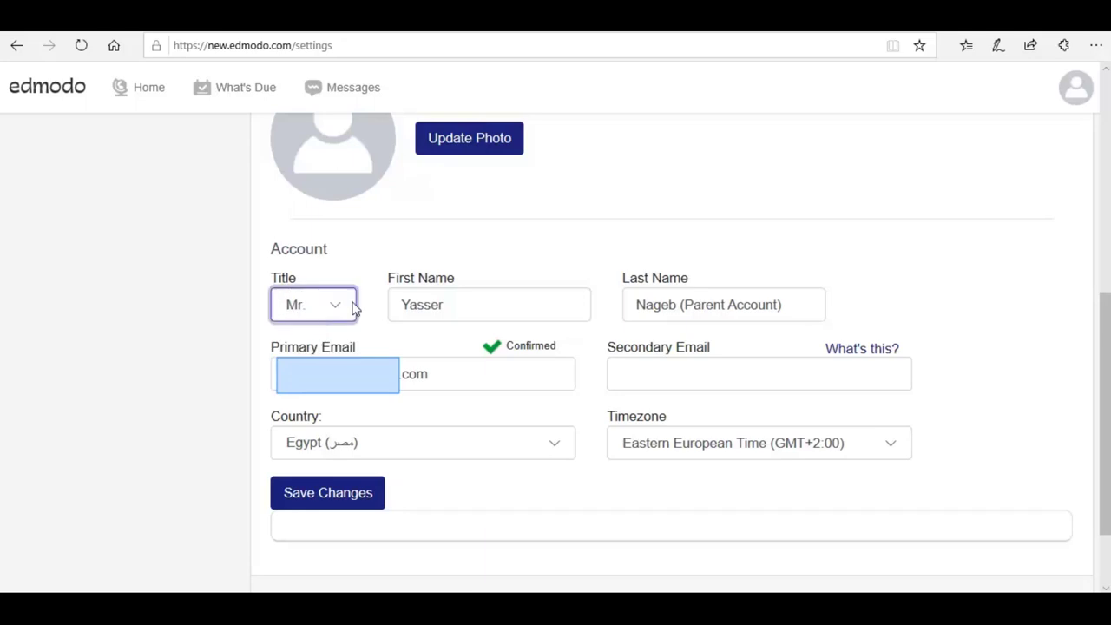
{"action": "left_click", "coordinate": [341, 497]}
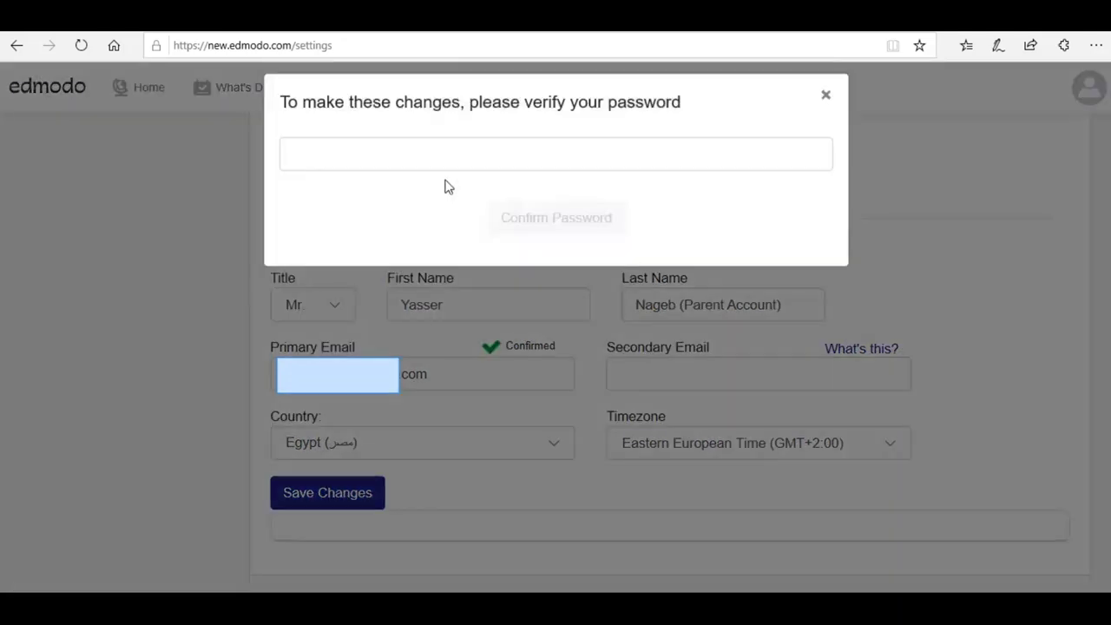
{"action": "left_click", "coordinate": [530, 172]}
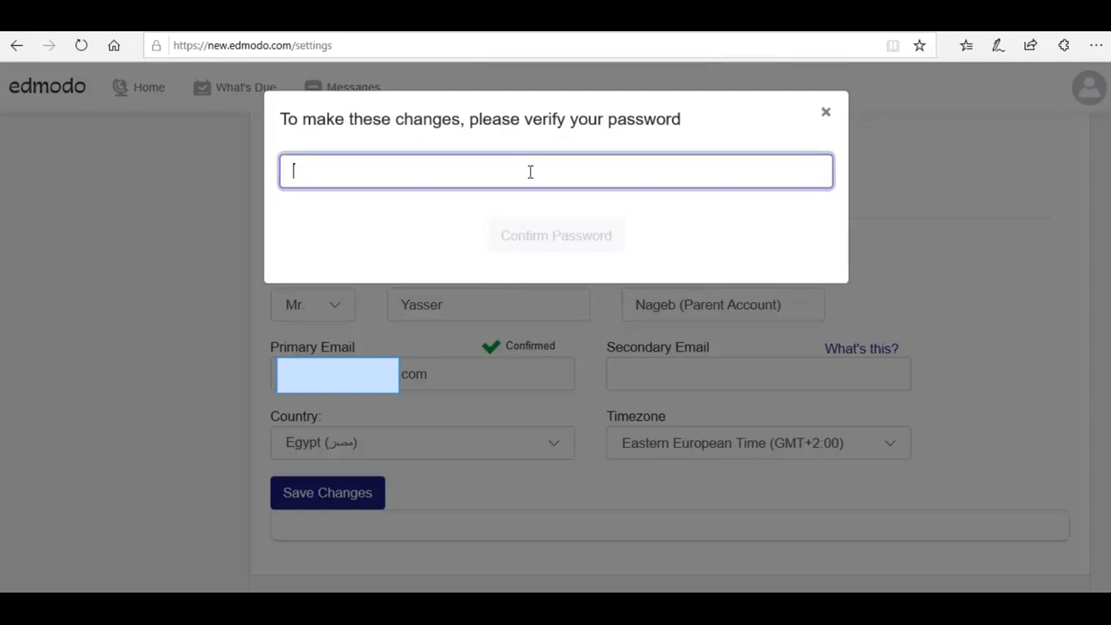
{"action": "type", "text": "••••••"}
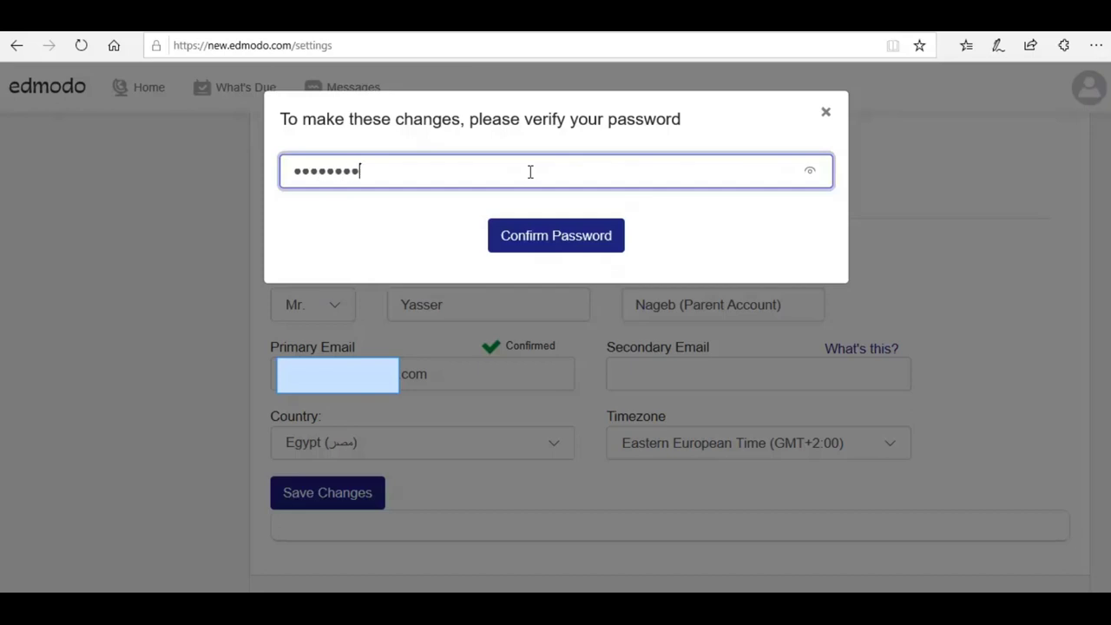
{"action": "type", "text": "•"}
{"action": "key", "text": "BackSpace"}
{"action": "key", "text": "BackSpace"}
{"action": "type", "text": "•"}
{"action": "left_click", "coordinate": [547, 233]}
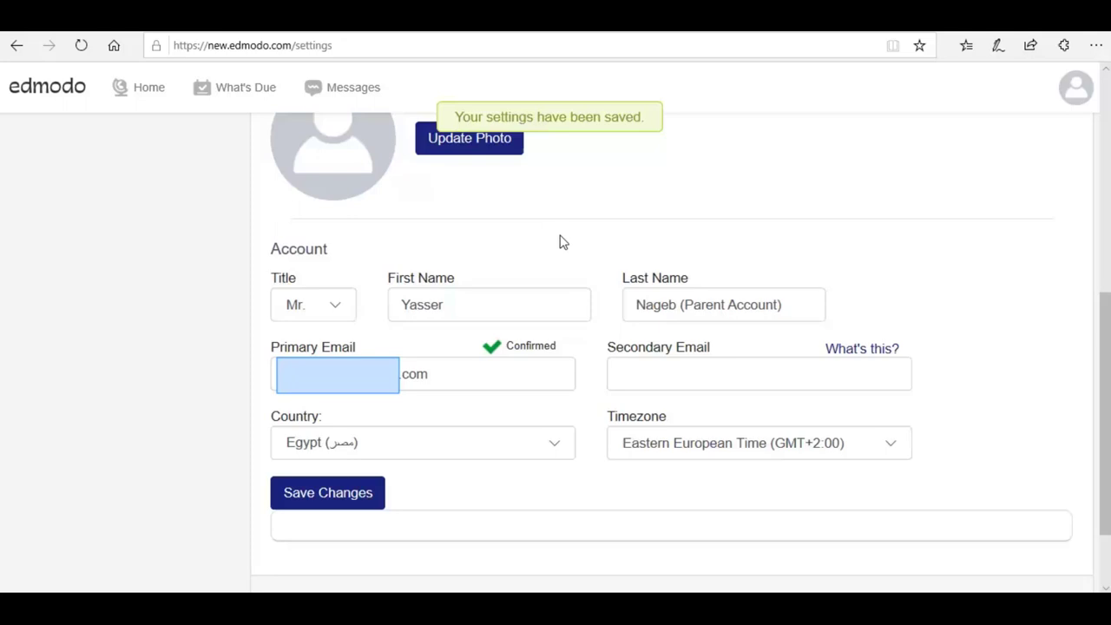
{"action": "scroll", "coordinate": [548, 250], "scroll_direction": "up", "scroll_amount": 5}
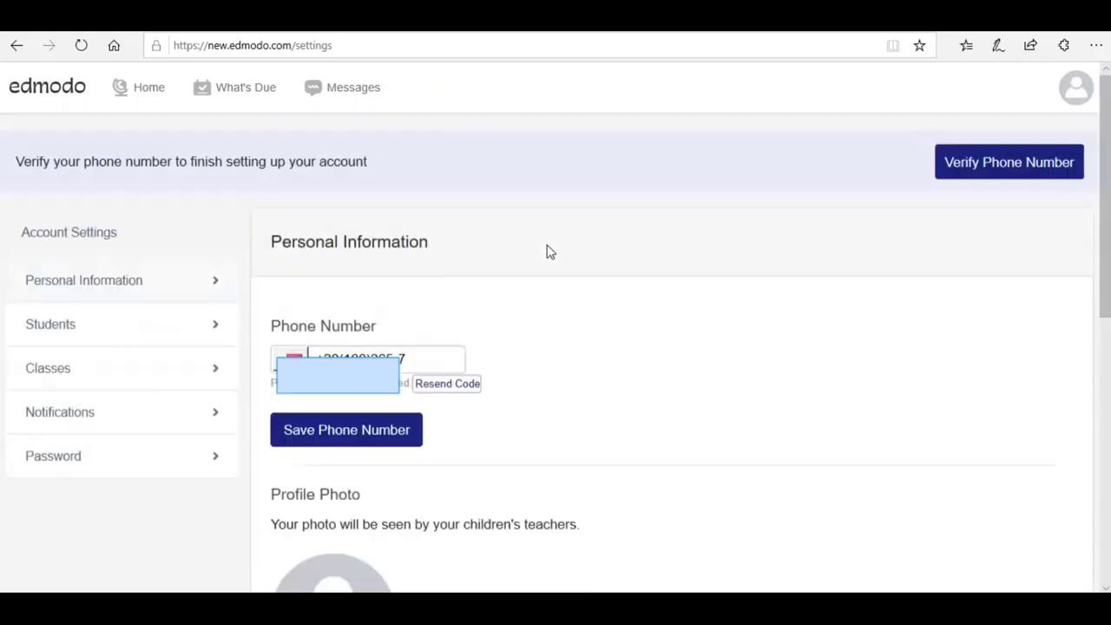